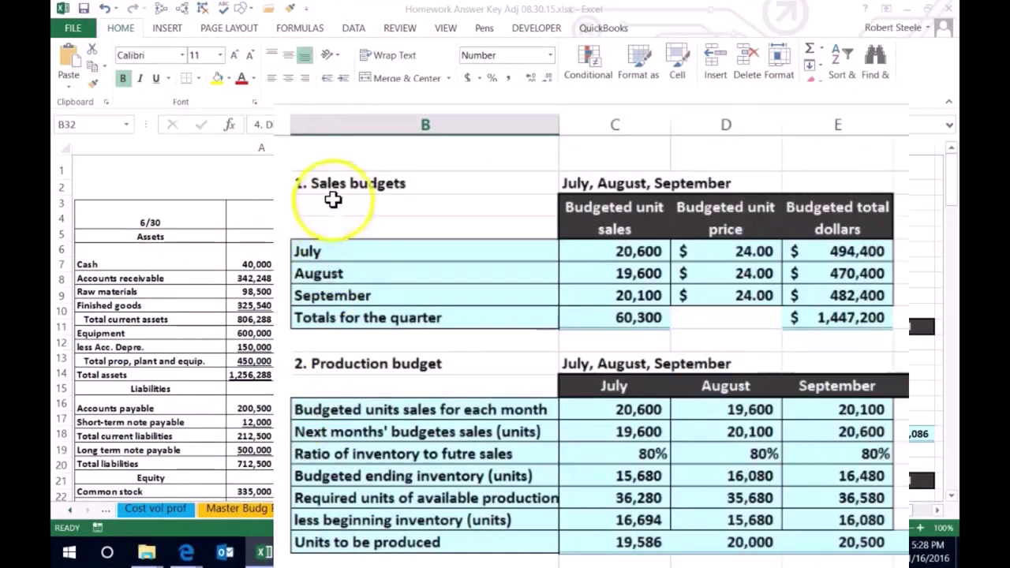
# - Walk through the Sales, Production, Raw materials and Direct labor budget sections of the worksheet
pyautogui.click(482, 183)
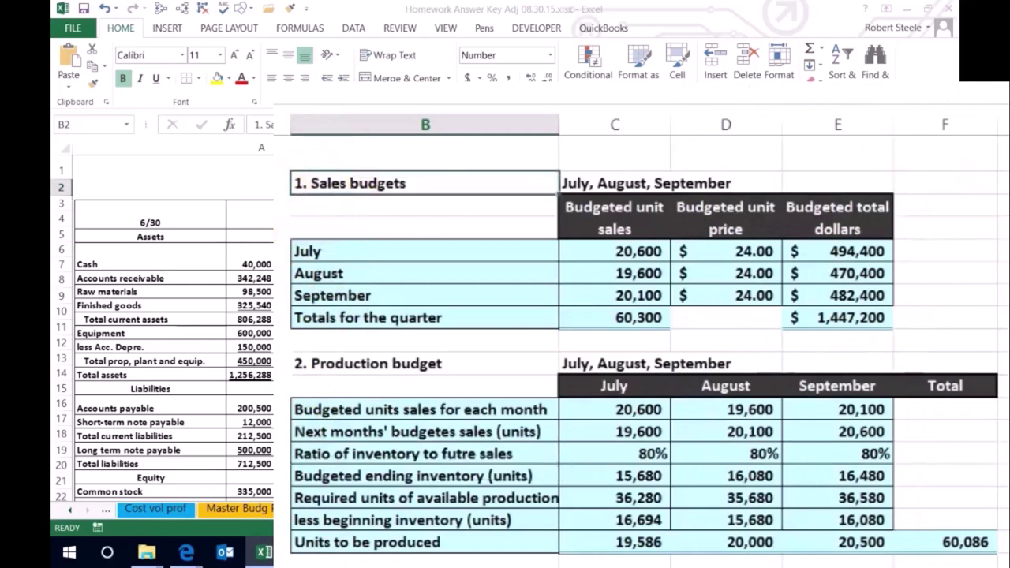
pyautogui.click(307, 368)
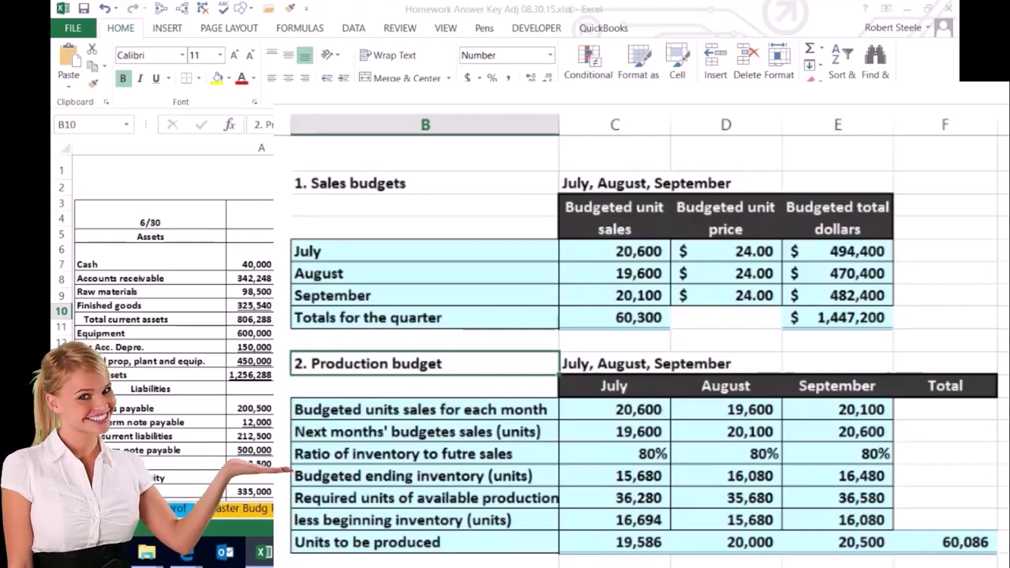
pyautogui.scroll(-2, 643, 347)
pyautogui.scroll(-2, 305, 410)
pyautogui.click(338, 303)
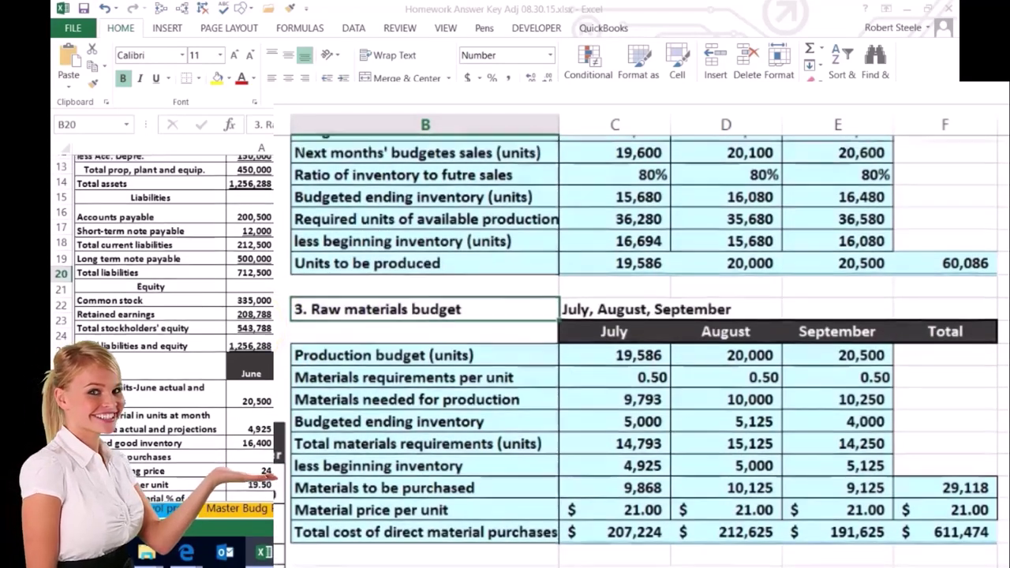
pyautogui.scroll(1, 276, 290)
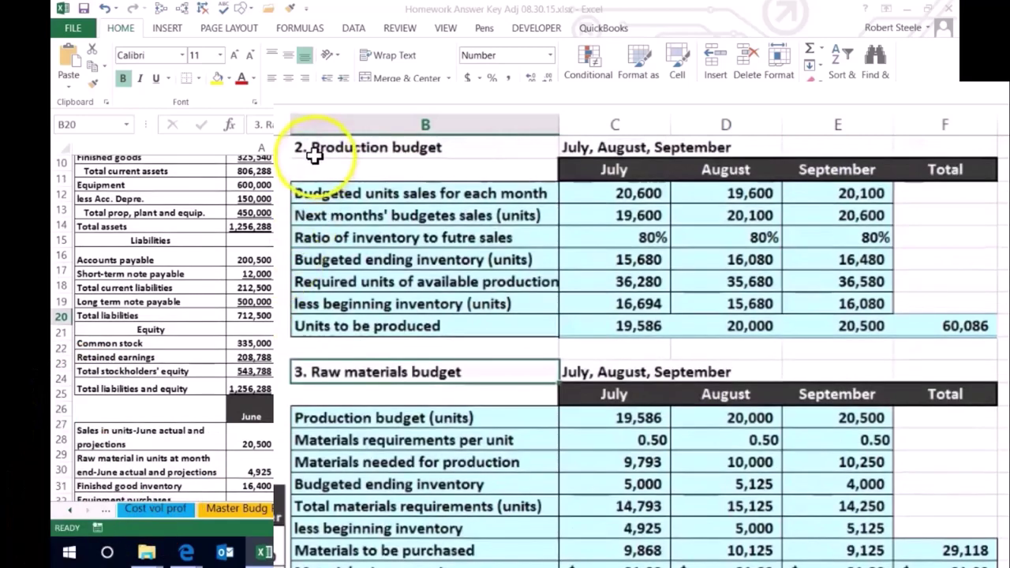
pyautogui.scroll(-3, 504, 347)
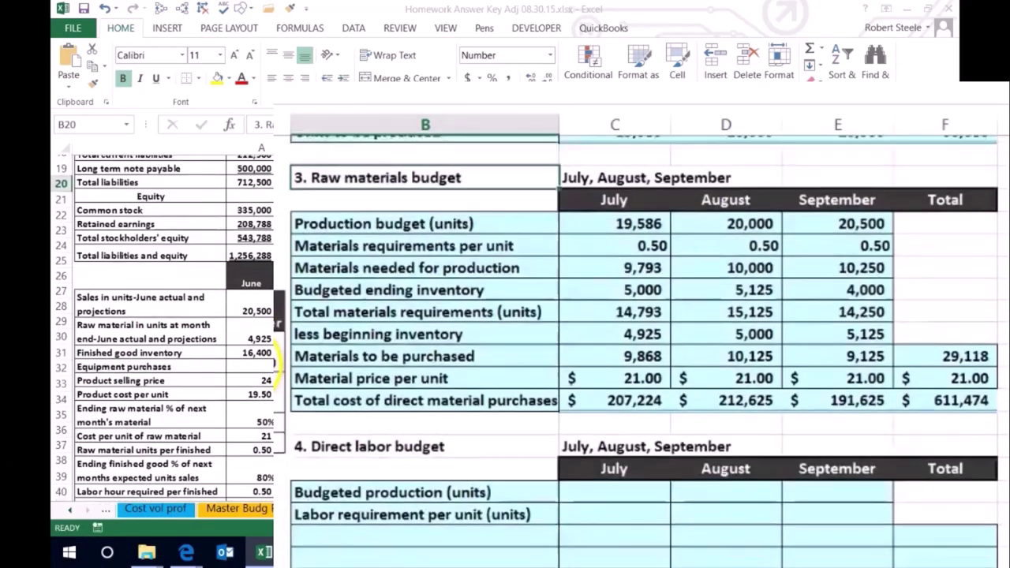
pyautogui.click(462, 364)
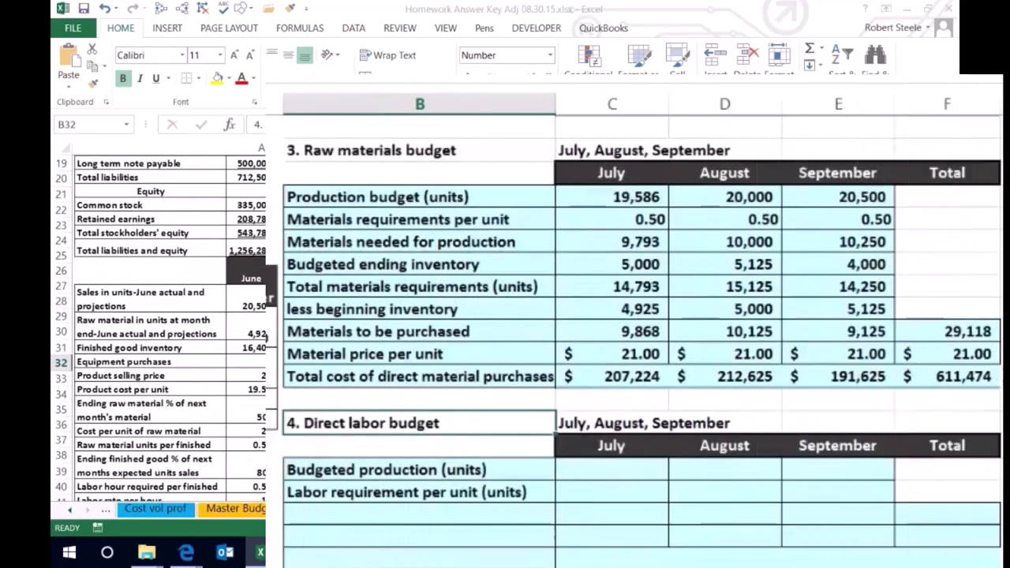
pyautogui.click(318, 153)
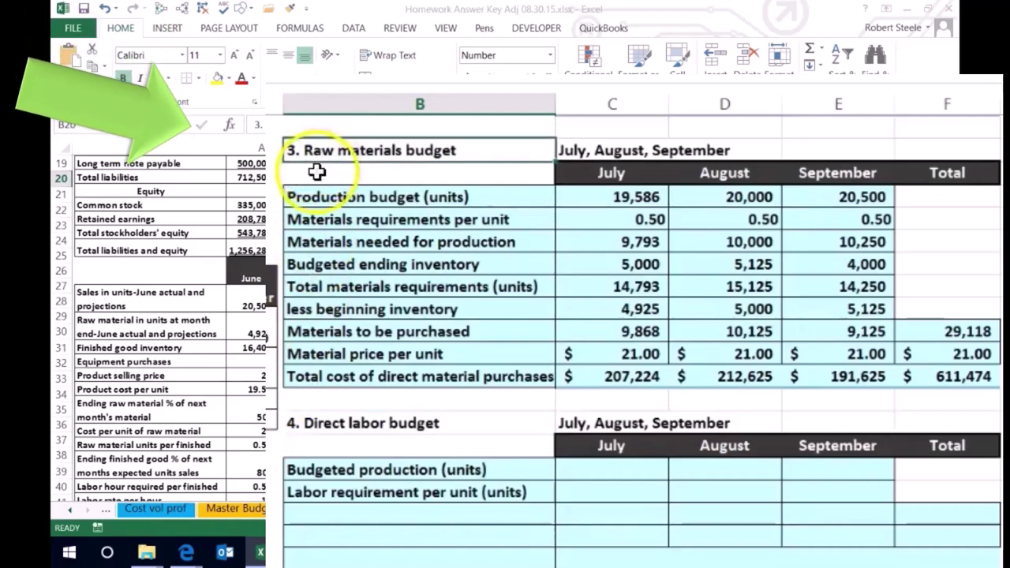
pyautogui.scroll(2, 314, 187)
pyautogui.scroll(4, 314, 187)
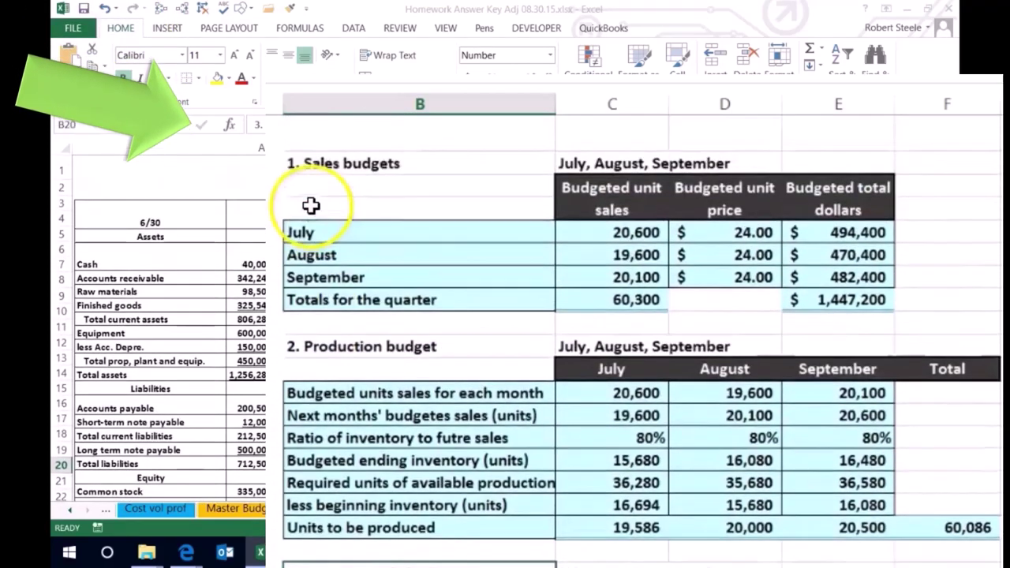
pyautogui.click(316, 168)
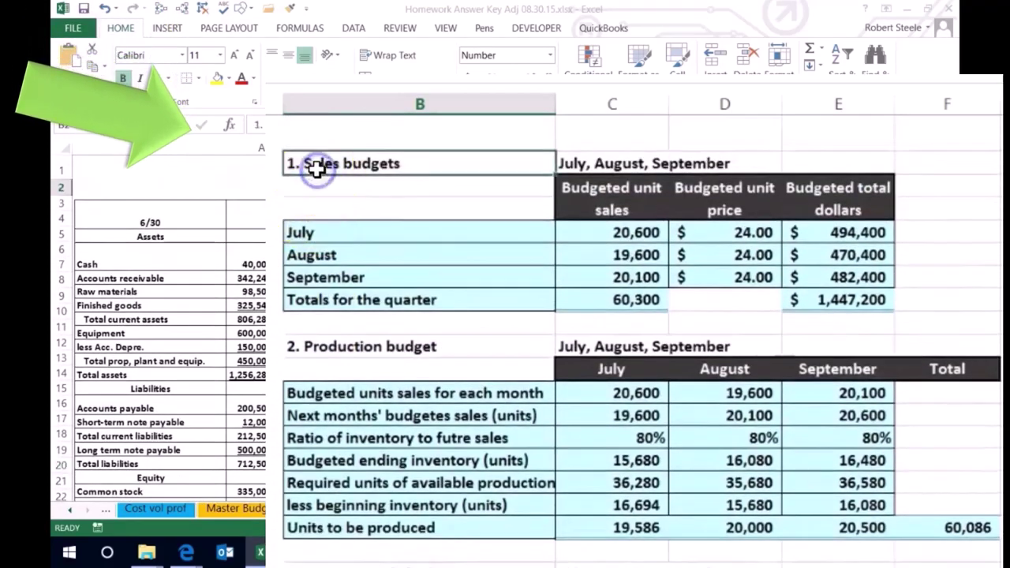
pyautogui.click(319, 338)
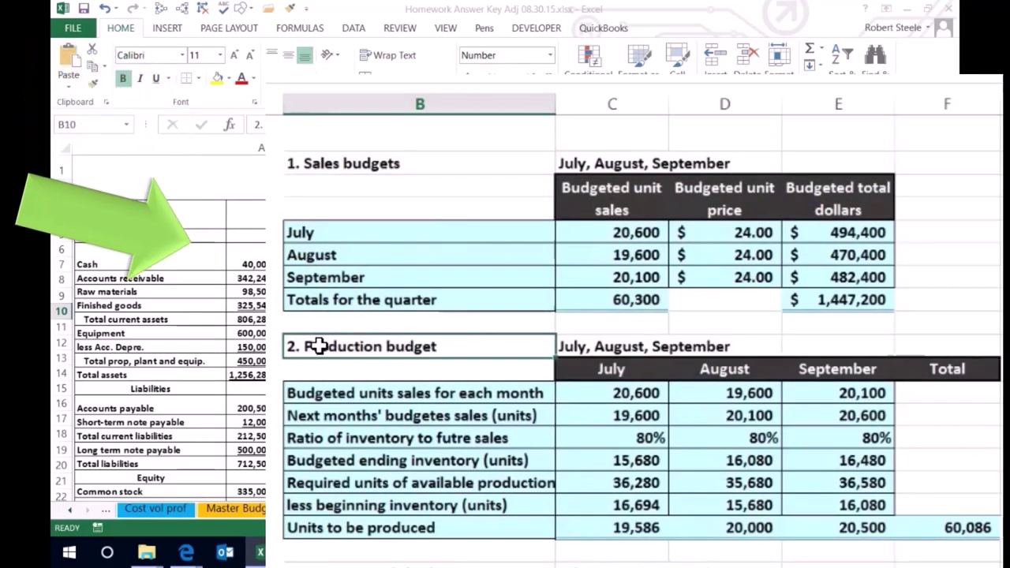
pyautogui.scroll(-9, 316, 346)
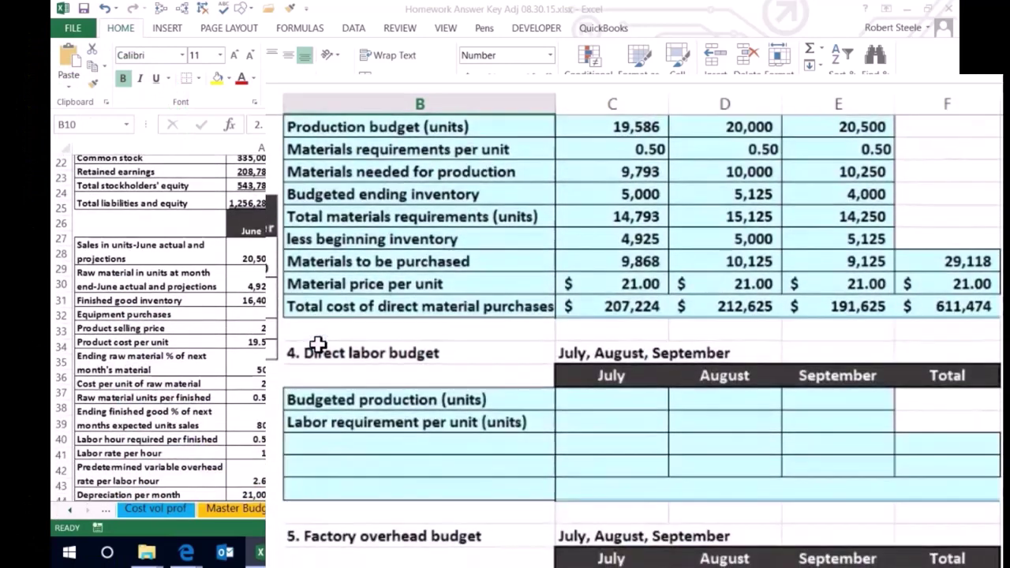
# - Select the July Budgeted production cell (C34) in the Direct labor budget
pyautogui.click(576, 400)
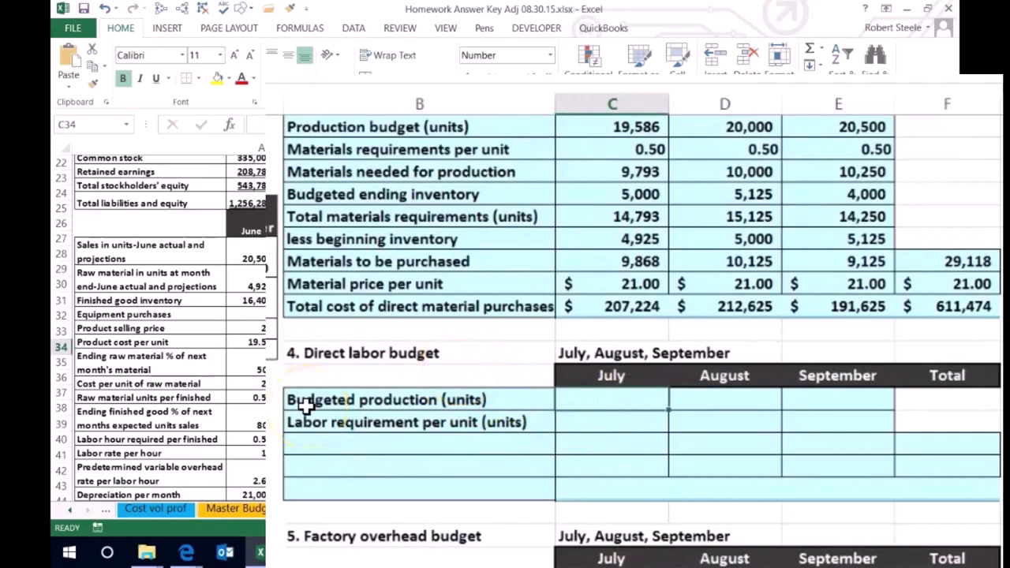
pyautogui.moveTo(306, 404); pyautogui.dragTo(272, 421)
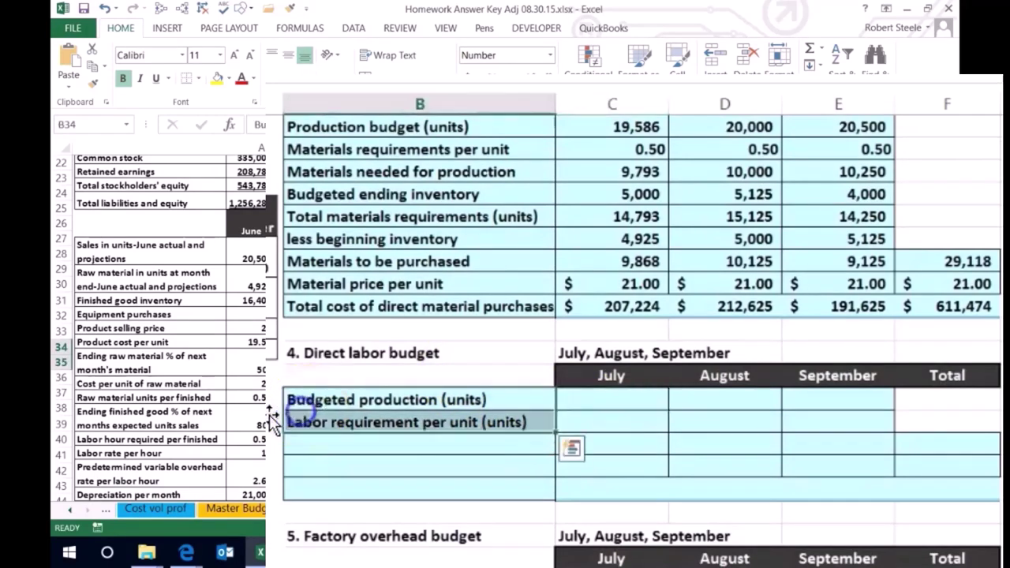
pyautogui.click(300, 400)
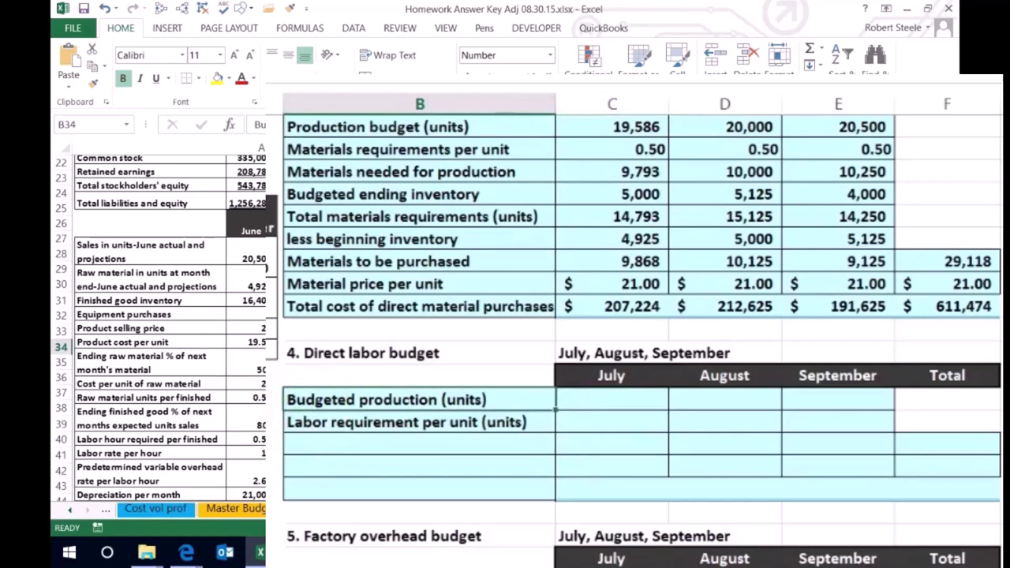
pyautogui.press('Right')
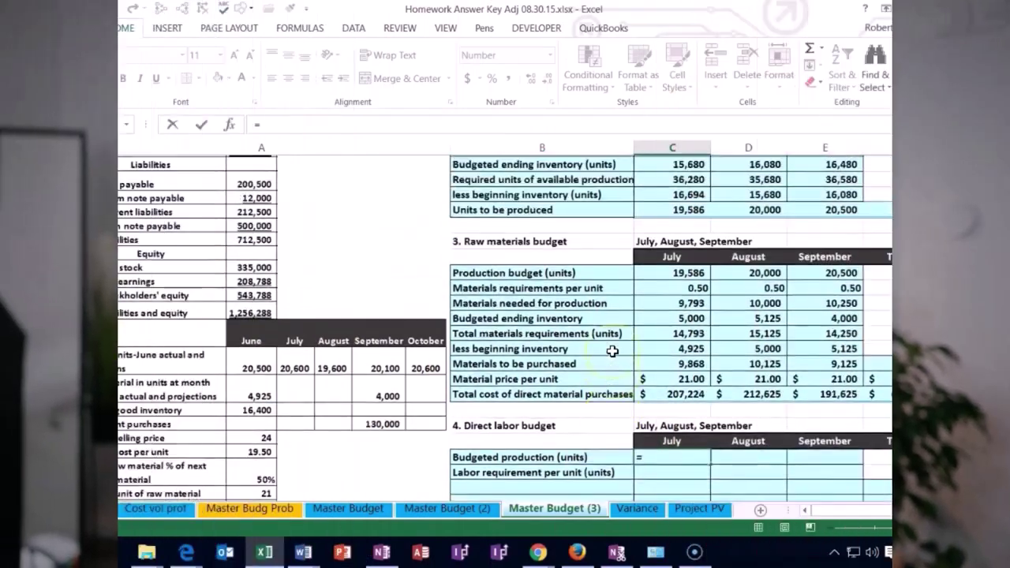
# - Link July budgeted production to July units to be produced (C18), showing 19,586
pyautogui.scroll(2, 612, 350)
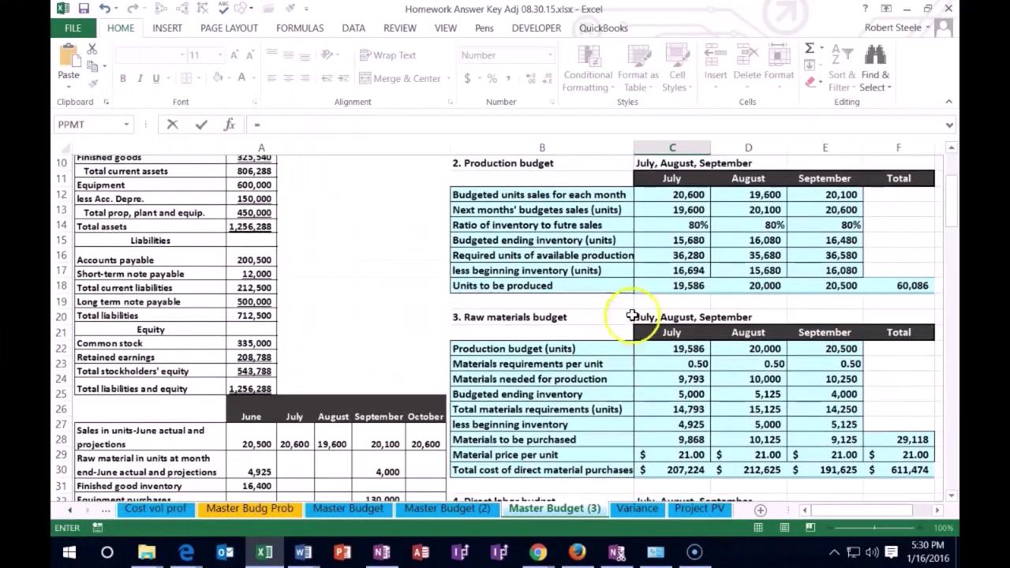
pyautogui.click(650, 288)
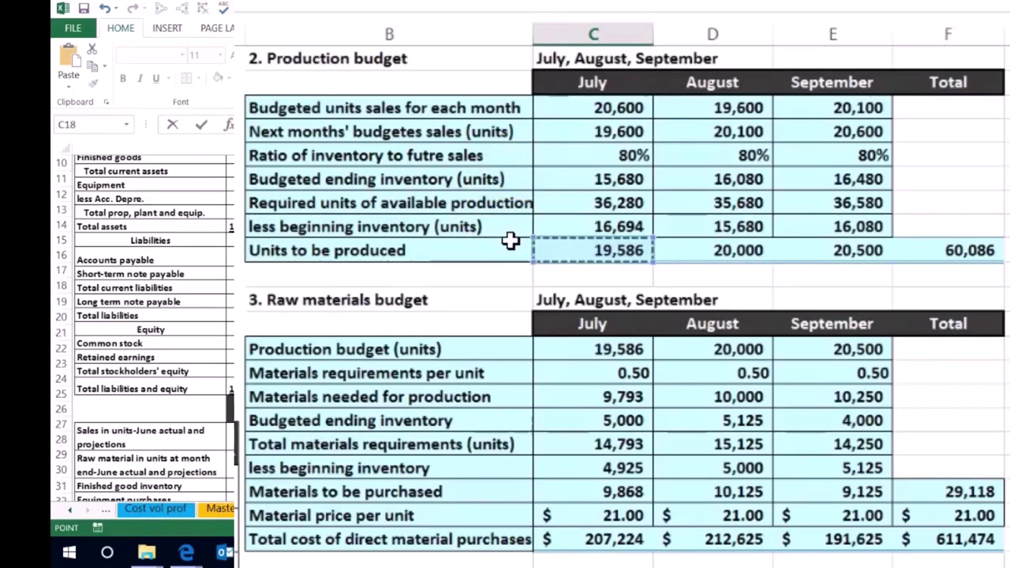
pyautogui.scroll(-2, 511, 240)
pyautogui.press('Right')
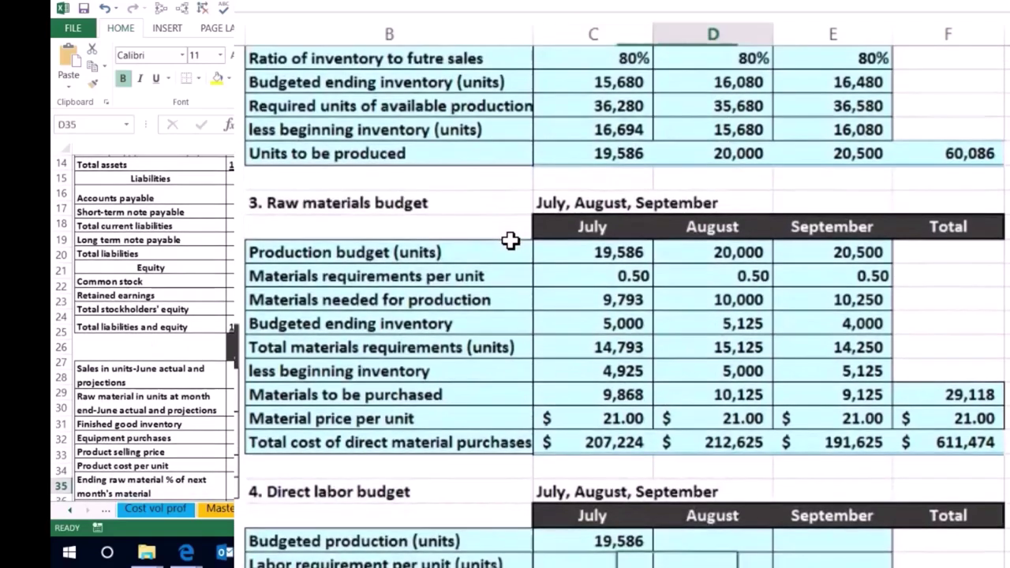
pyautogui.press('Up')
# - Set August budgeted production to =D18, showing 20,000 units
pyautogui.click(438, 492)
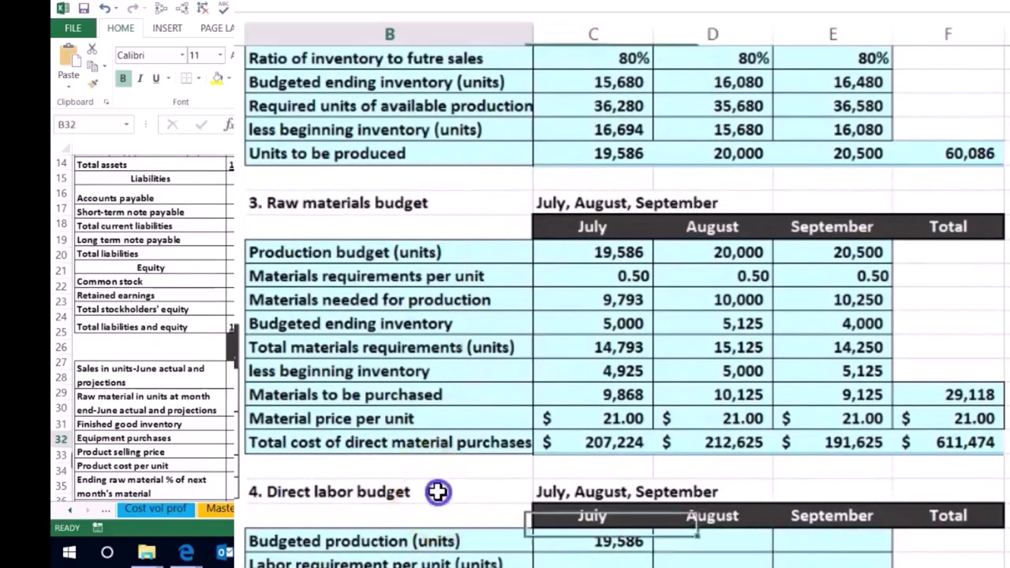
pyautogui.scroll(-1, 438, 492)
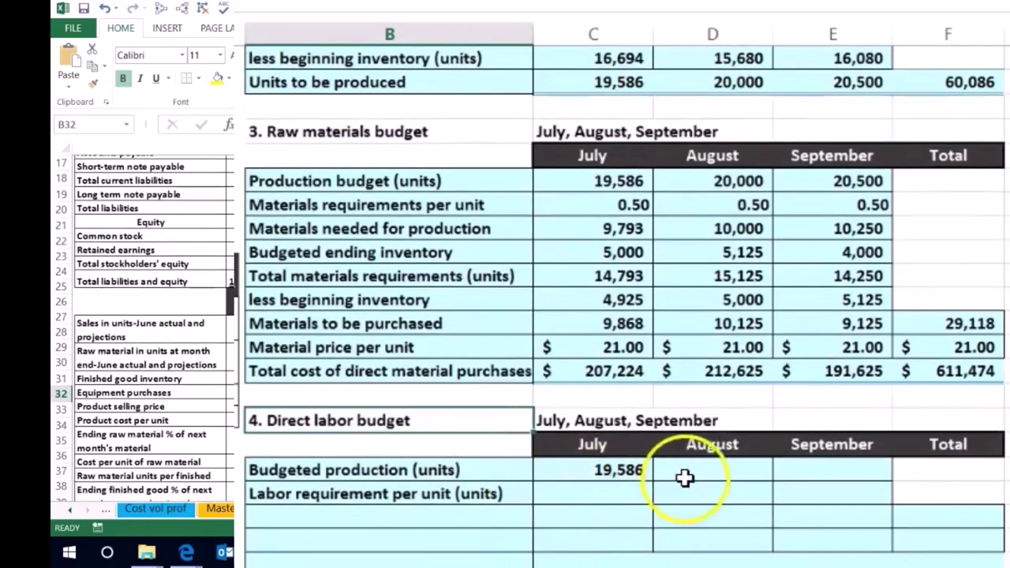
pyautogui.click(702, 467)
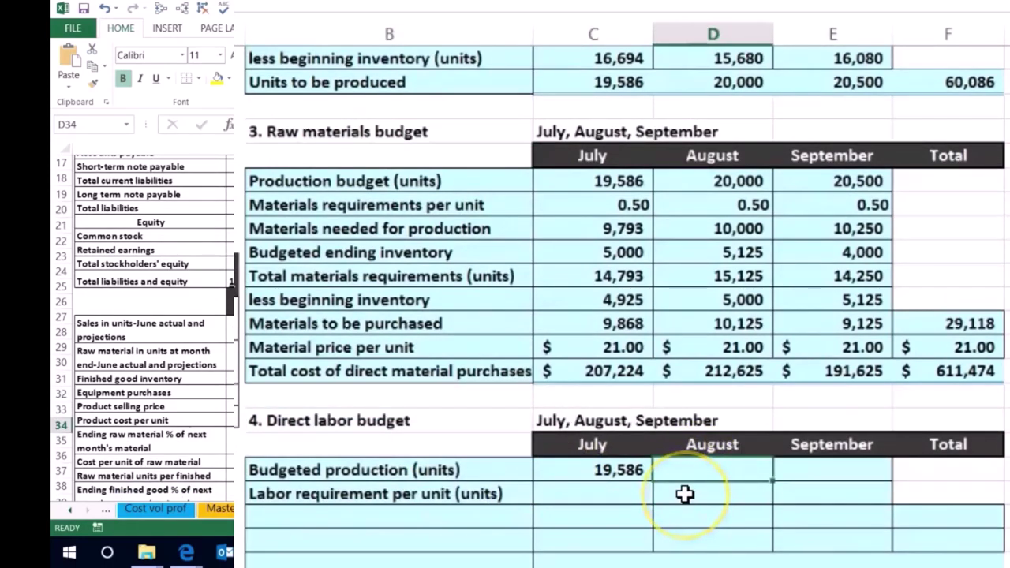
pyautogui.write('=')
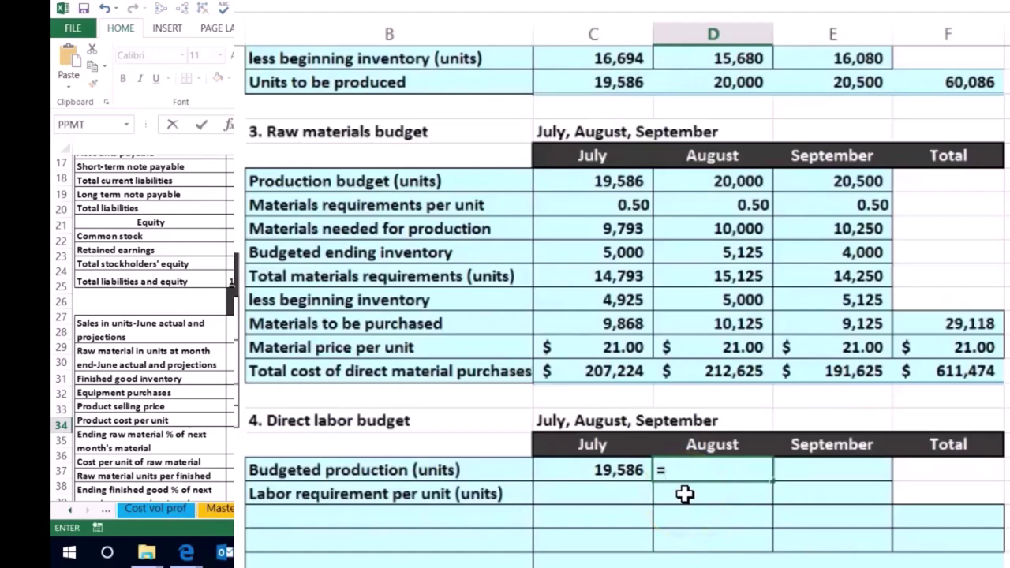
pyautogui.scroll(4, 655, 472)
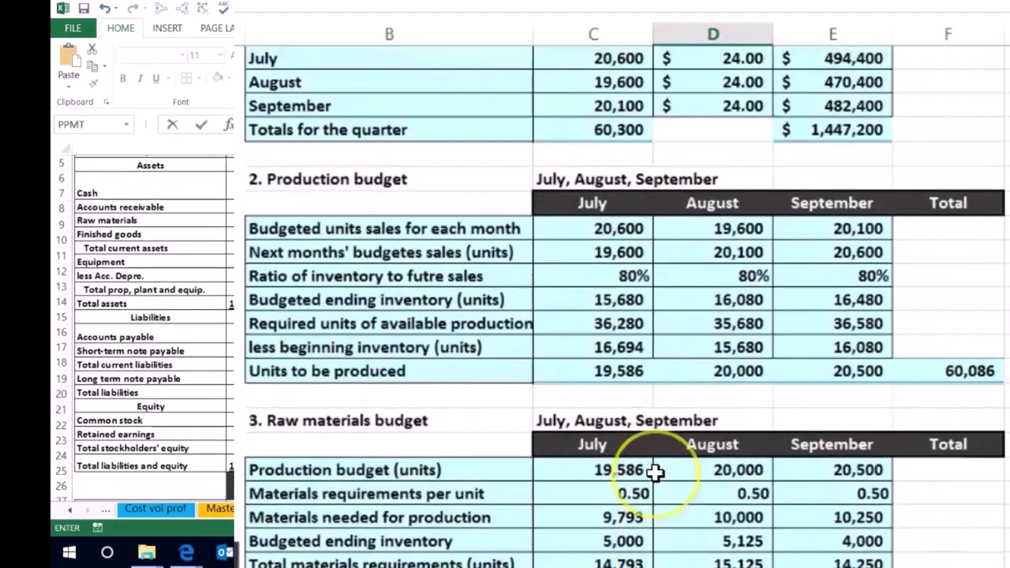
pyautogui.click(733, 370)
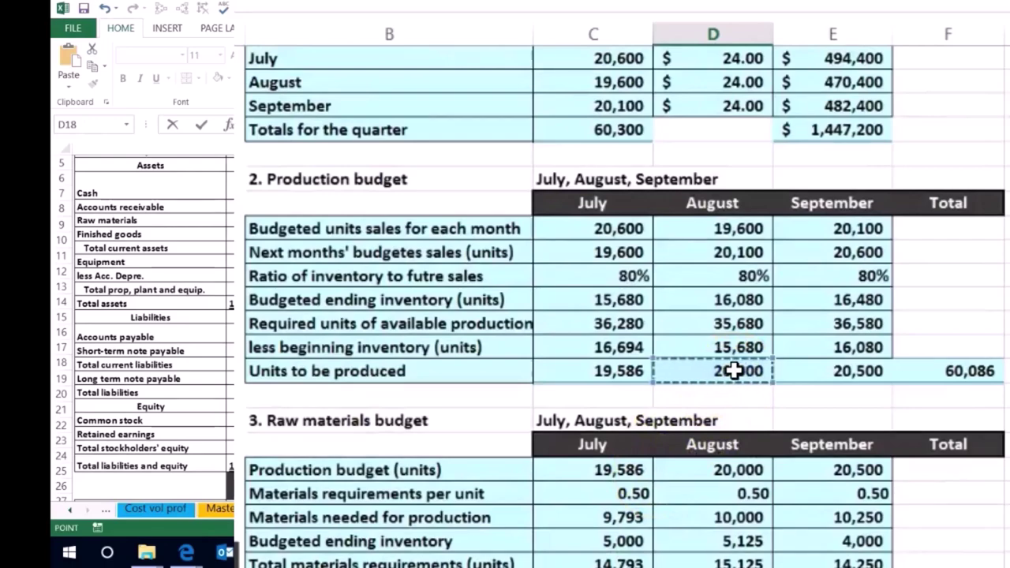
pyautogui.press('Return')
# - Set September budgeted production to =E18, showing 20,500 units
pyautogui.click(813, 557)
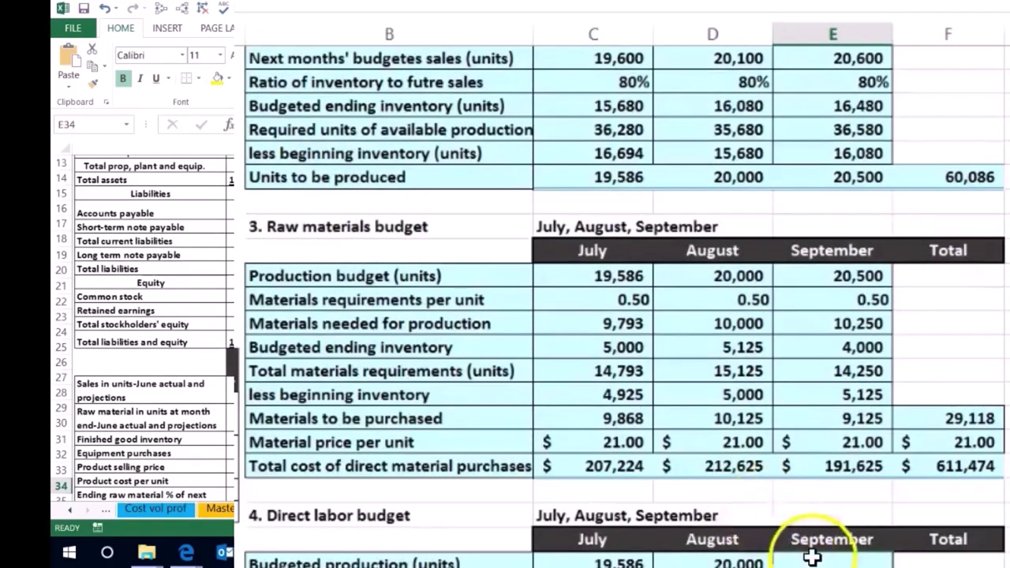
pyautogui.write('=')
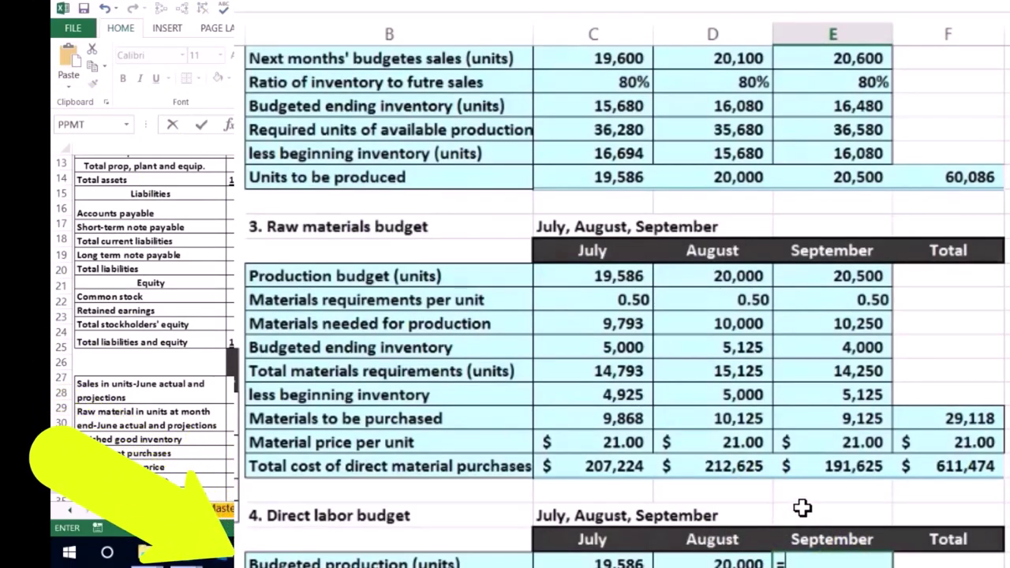
pyautogui.scroll(4, 803, 507)
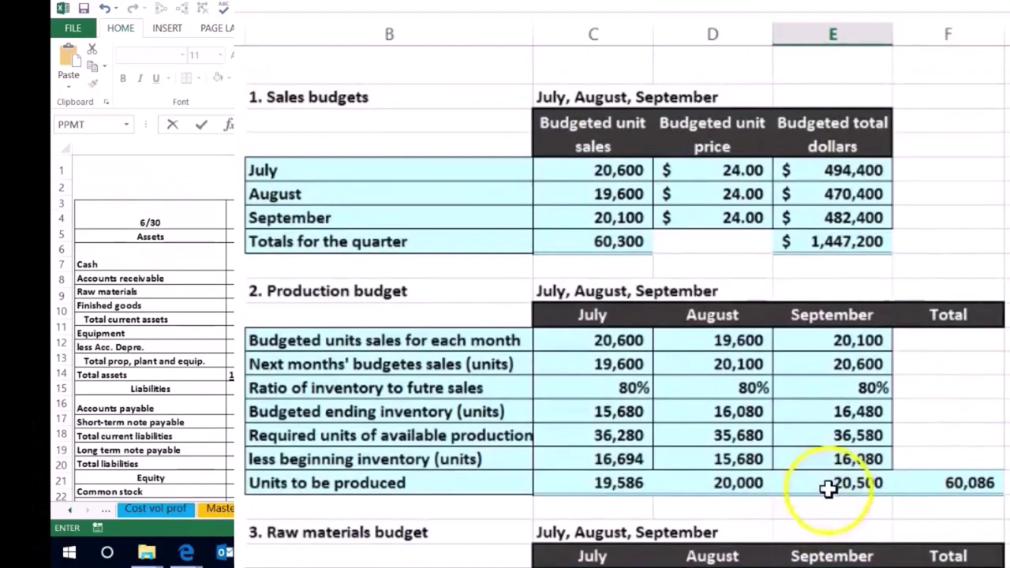
pyautogui.click(825, 486)
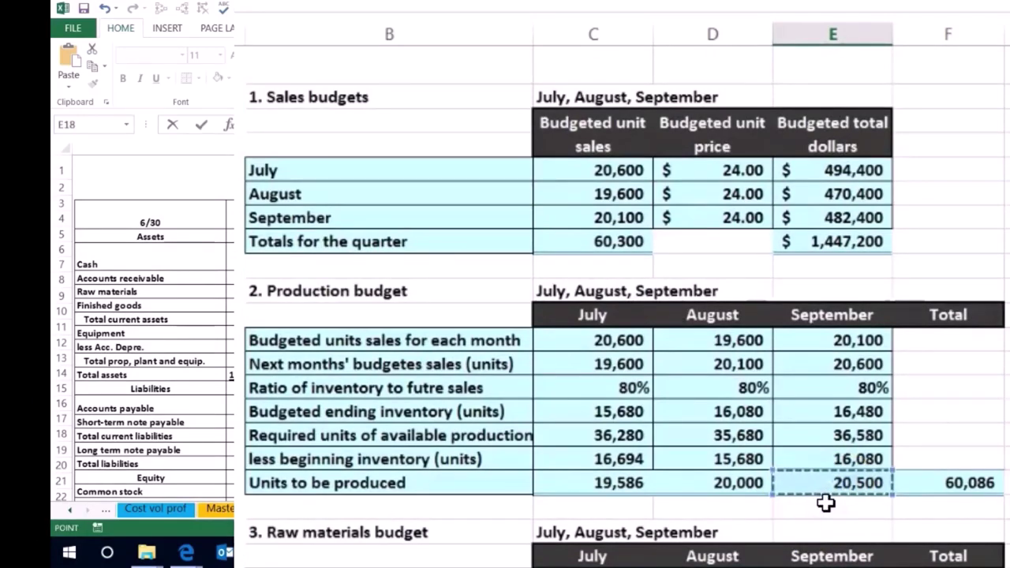
pyautogui.press('Return')
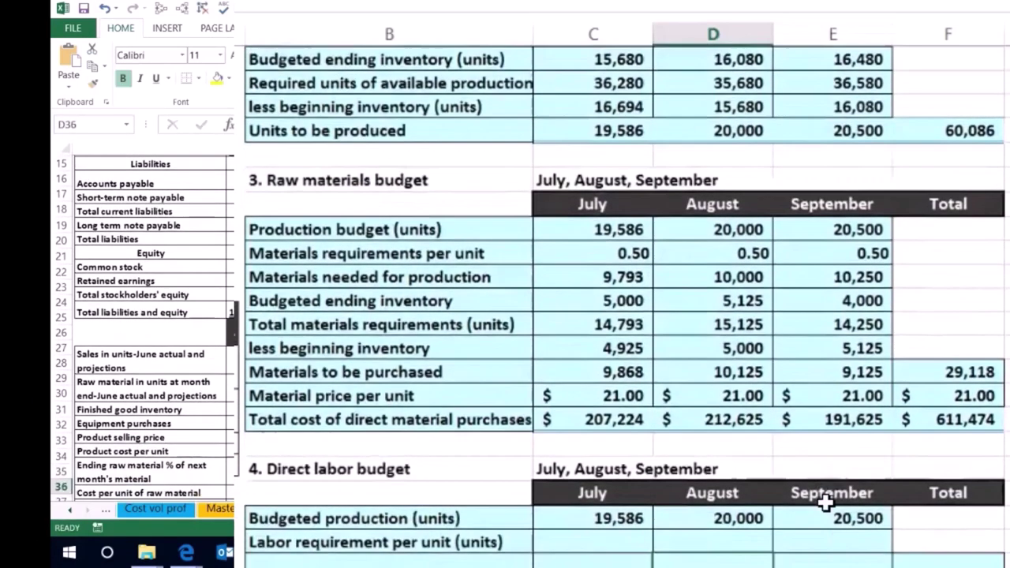
pyautogui.scroll(-1, 825, 503)
pyautogui.press('Up')
pyautogui.press('Up')
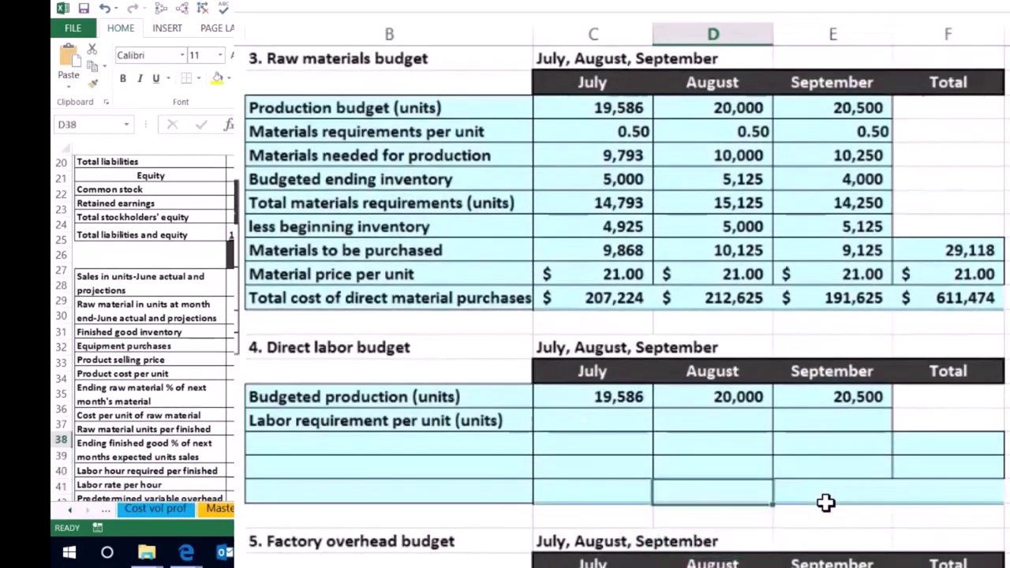
pyautogui.press('Left')
# - Enter 0.5 labor hours per unit for July, August and September
pyautogui.scroll(-2, 822, 500)
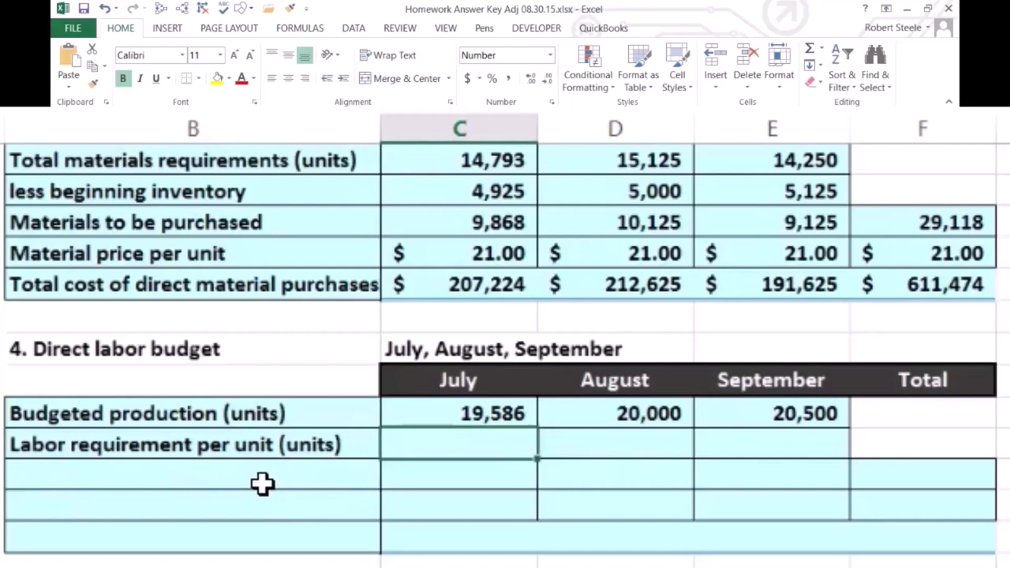
pyautogui.write('.5')
pyautogui.press('Tab')
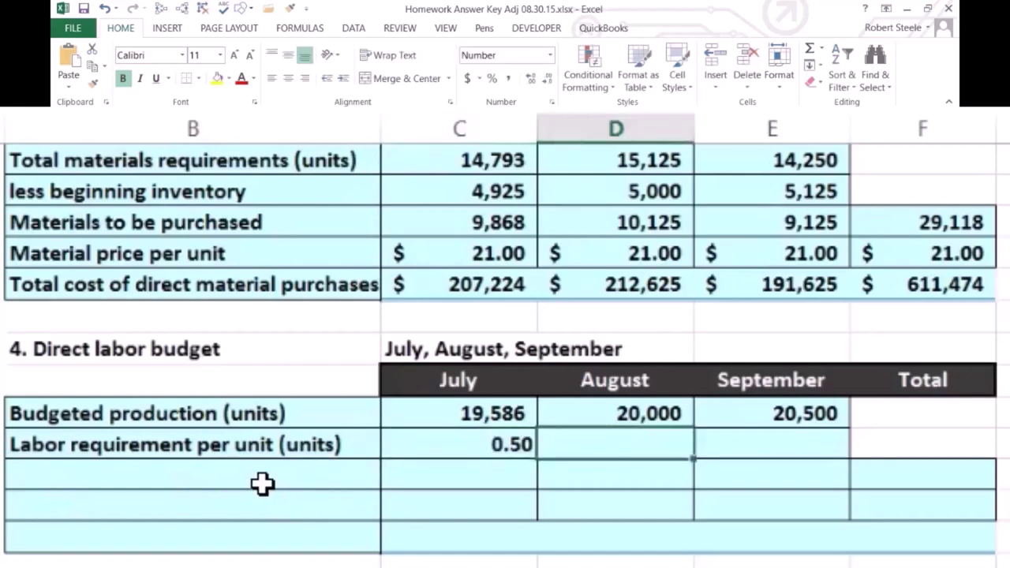
pyautogui.write('.5')
pyautogui.press('Tab')
pyautogui.write('.')
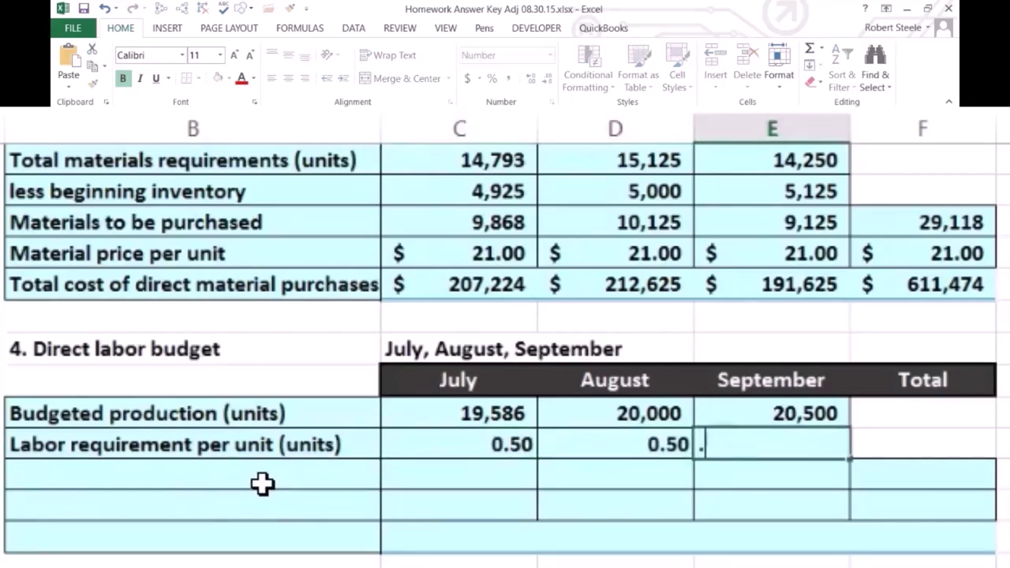
pyautogui.write('5')
pyautogui.press('Return')
pyautogui.press('Left')
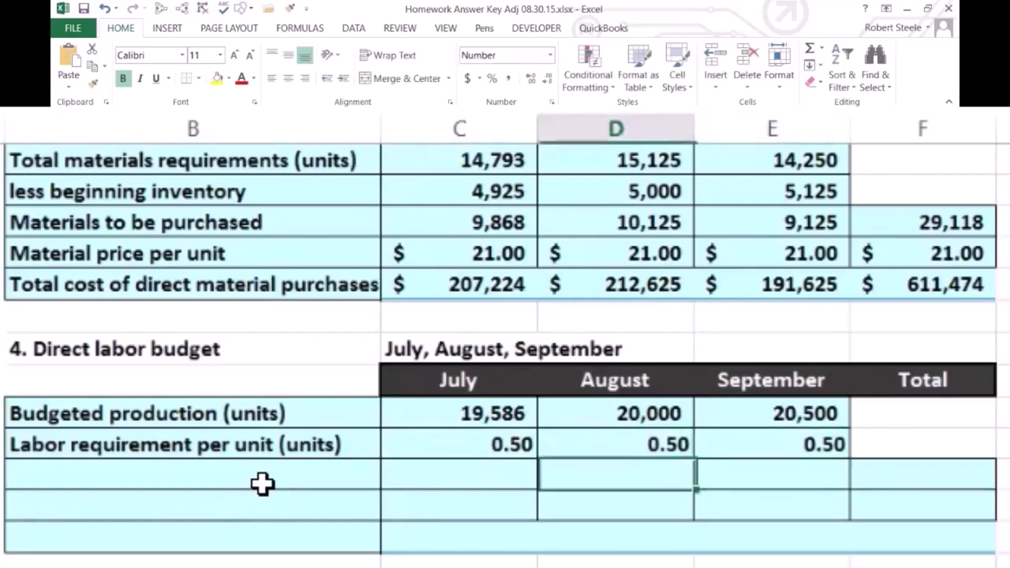
pyautogui.press('Left')
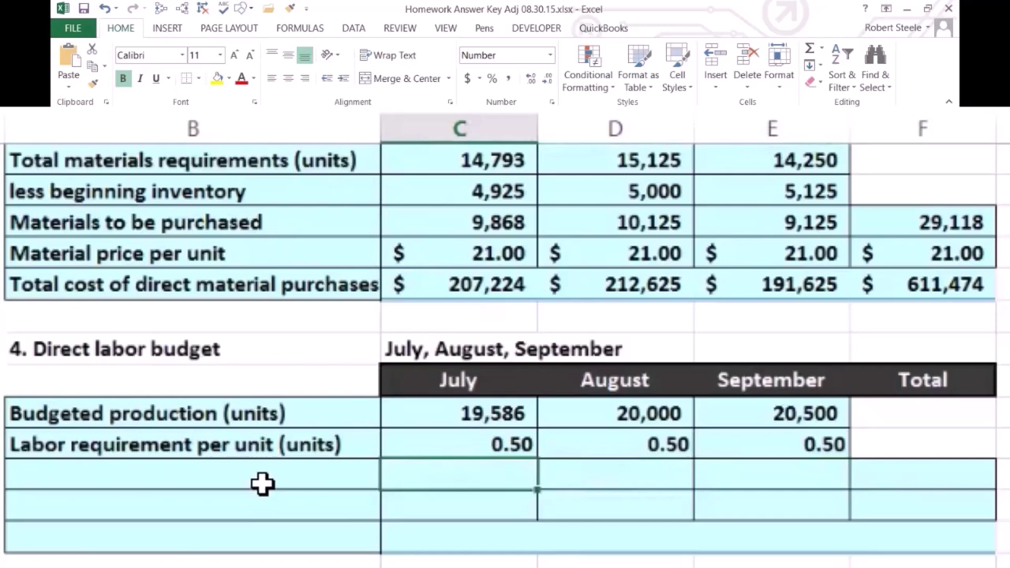
# - Compute July total labor hours as =C34*C35, giving 9,793
pyautogui.write('=')
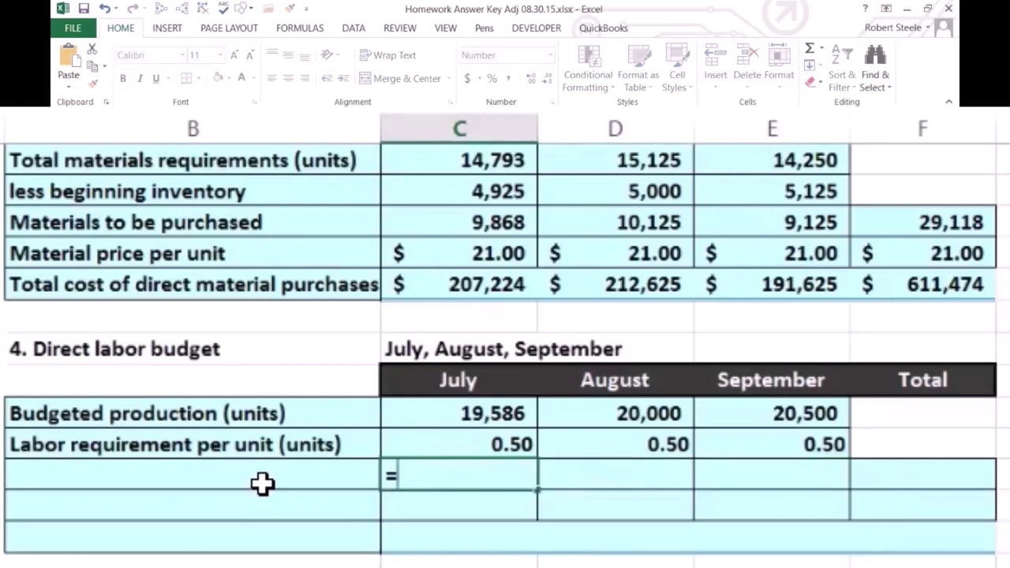
pyautogui.click(439, 411)
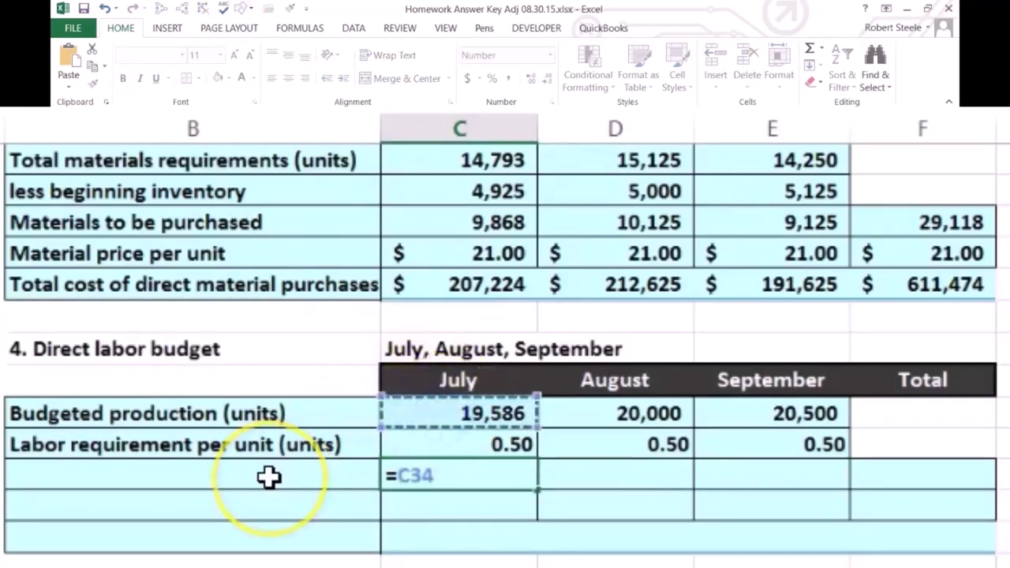
pyautogui.write('*')
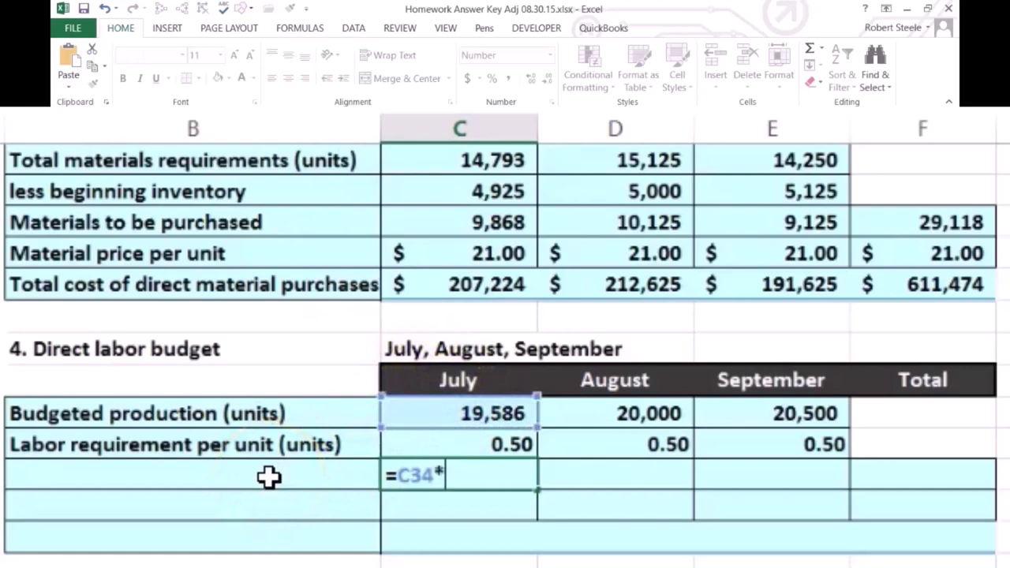
pyautogui.click(440, 443)
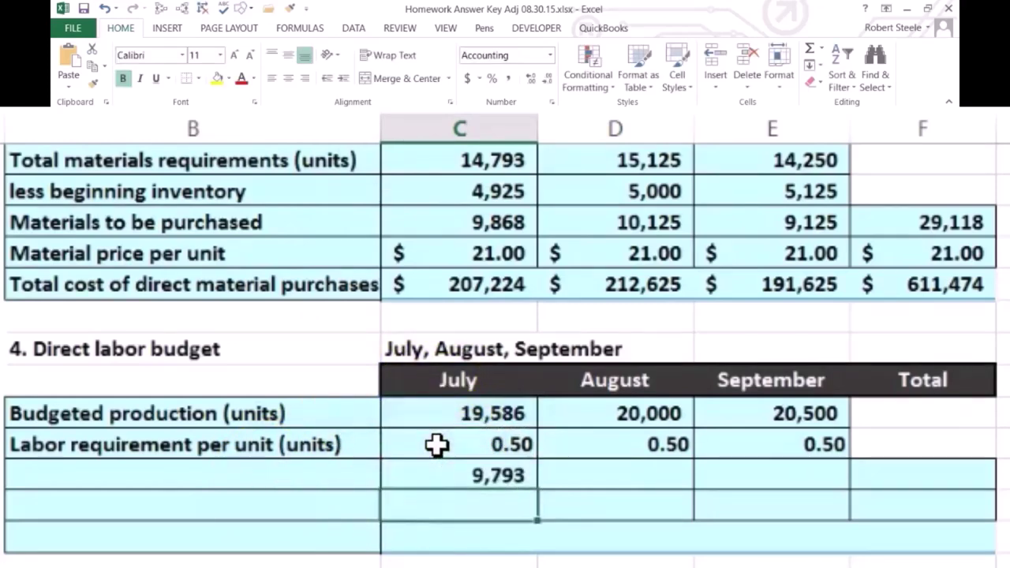
pyautogui.press('Up')
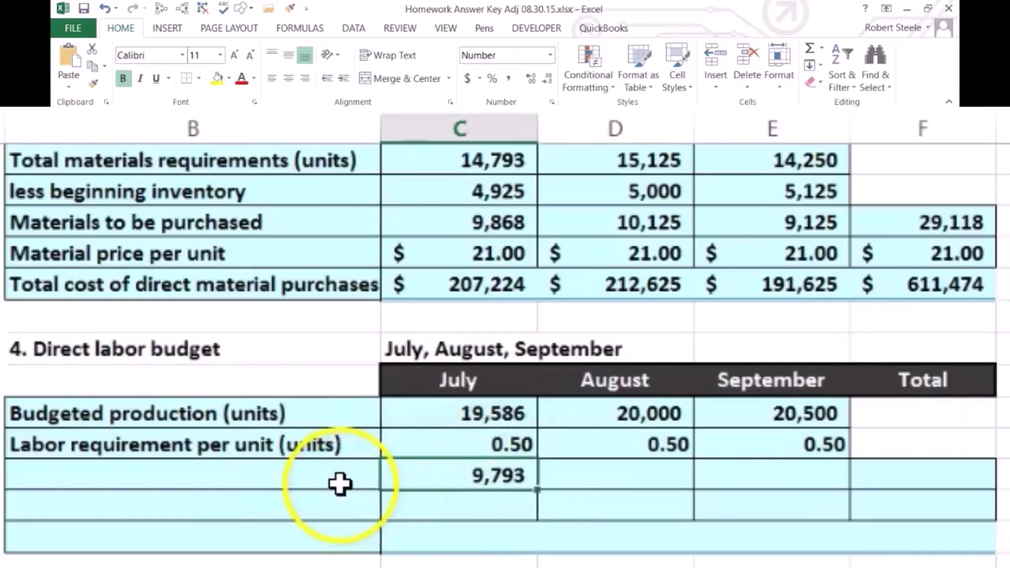
pyautogui.click(403, 447)
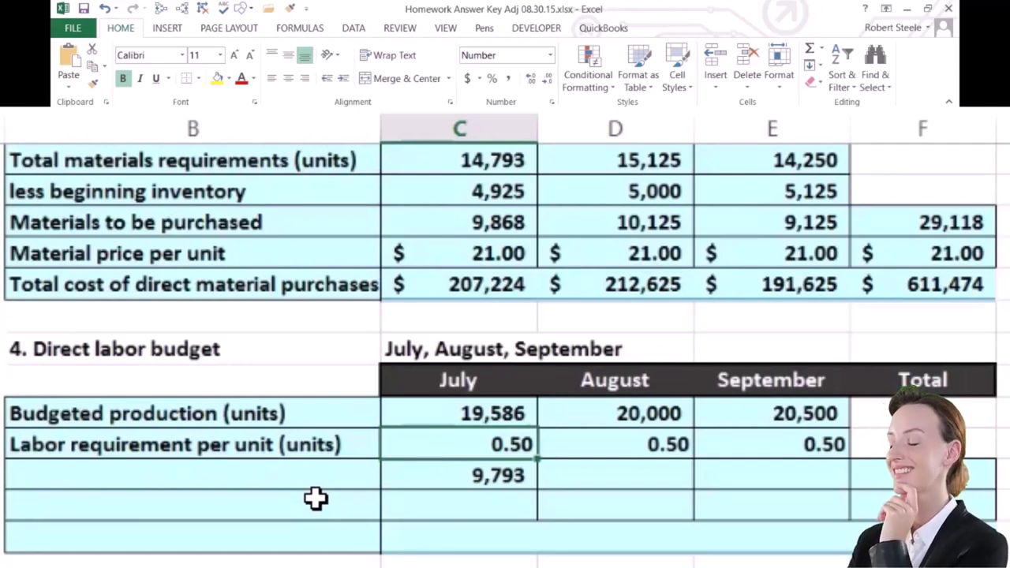
# - Compute August and September total labor hours (=D34*D35, =E34*E35), giving 10,000 and 10,250
pyautogui.press('Down')
pyautogui.press('Right')
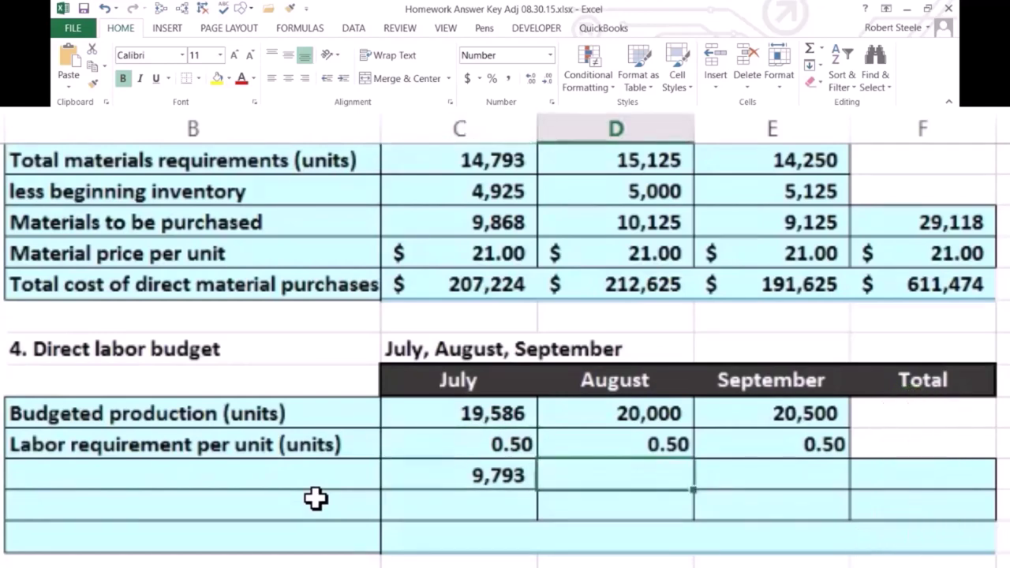
pyautogui.write('=')
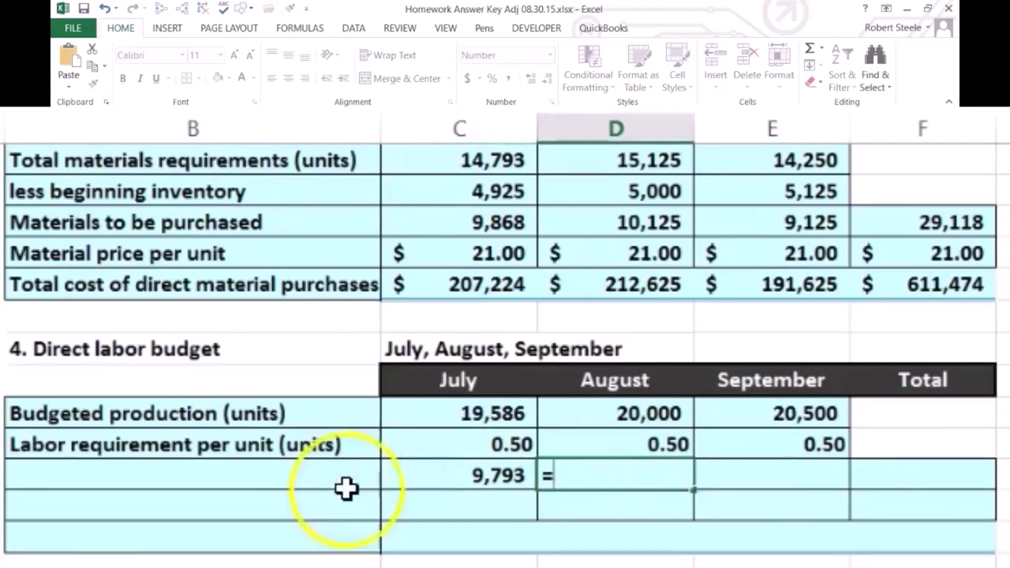
pyautogui.click(624, 413)
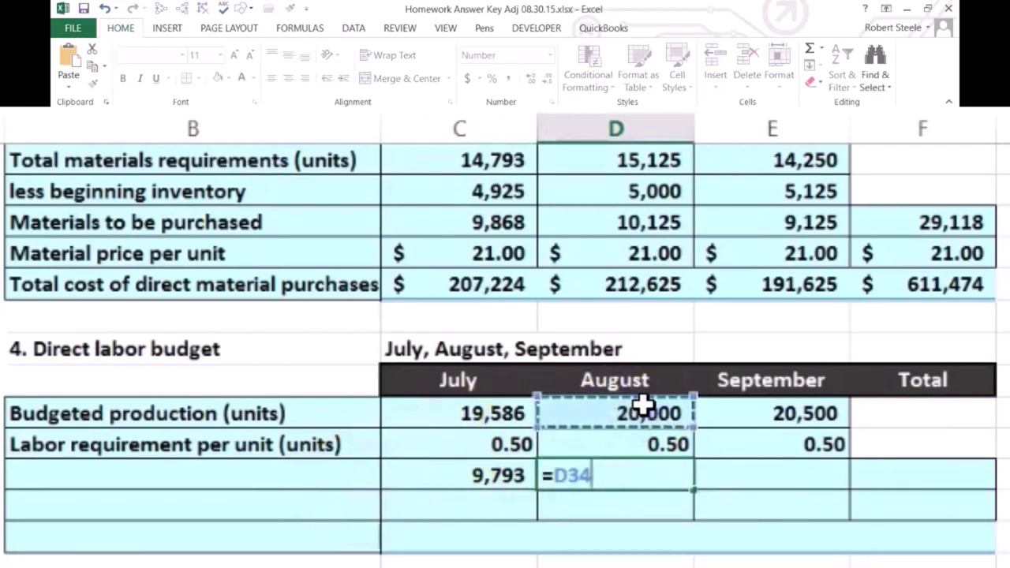
pyautogui.write('*')
pyautogui.click(628, 447)
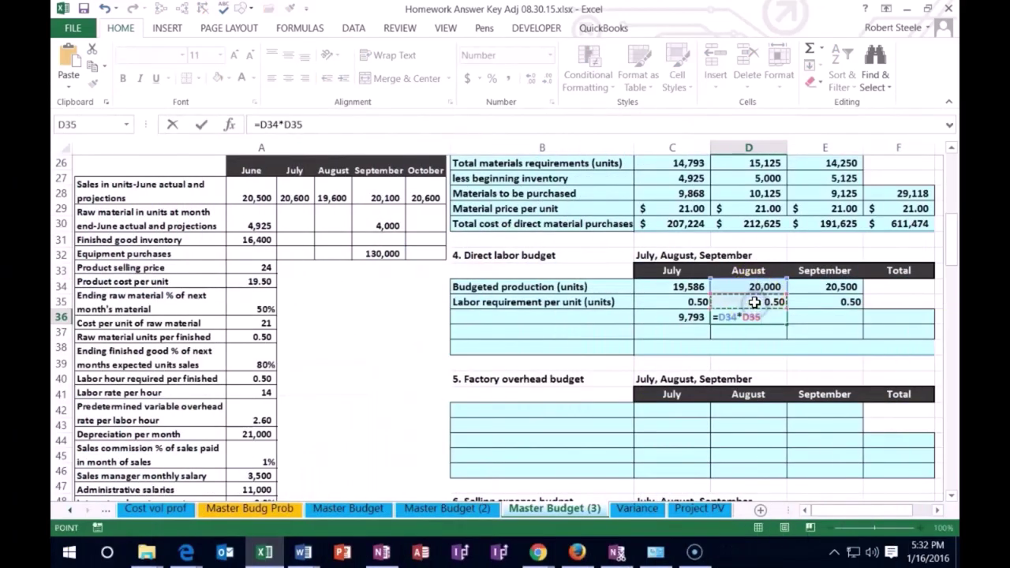
pyautogui.press('Tab')
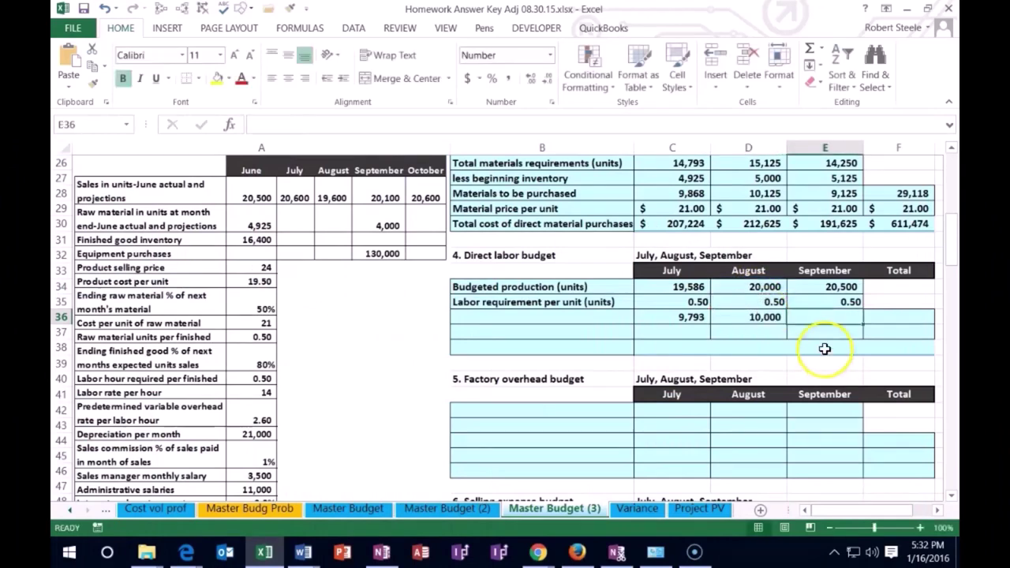
pyautogui.write('=')
pyautogui.click(813, 289)
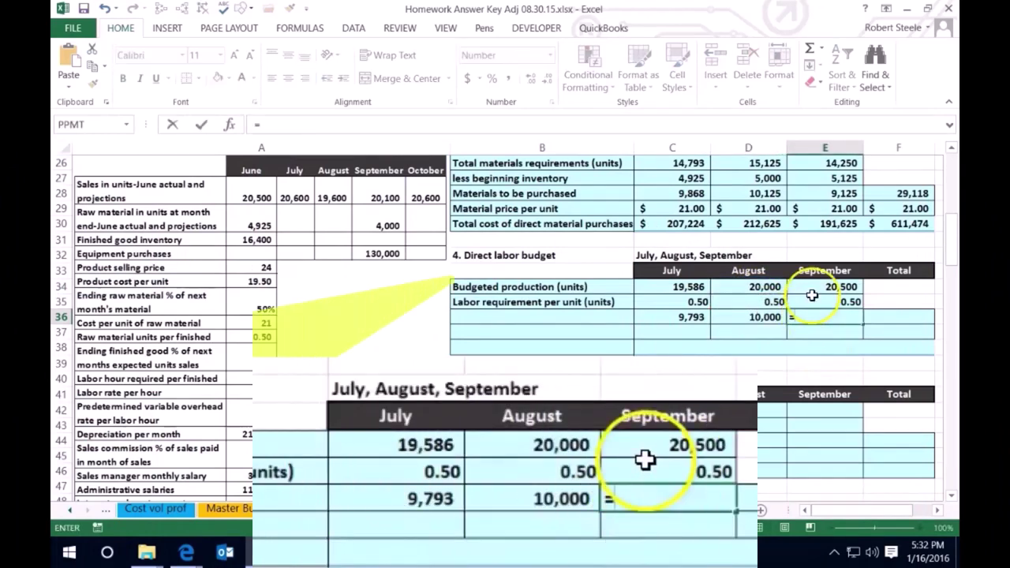
pyautogui.write('*')
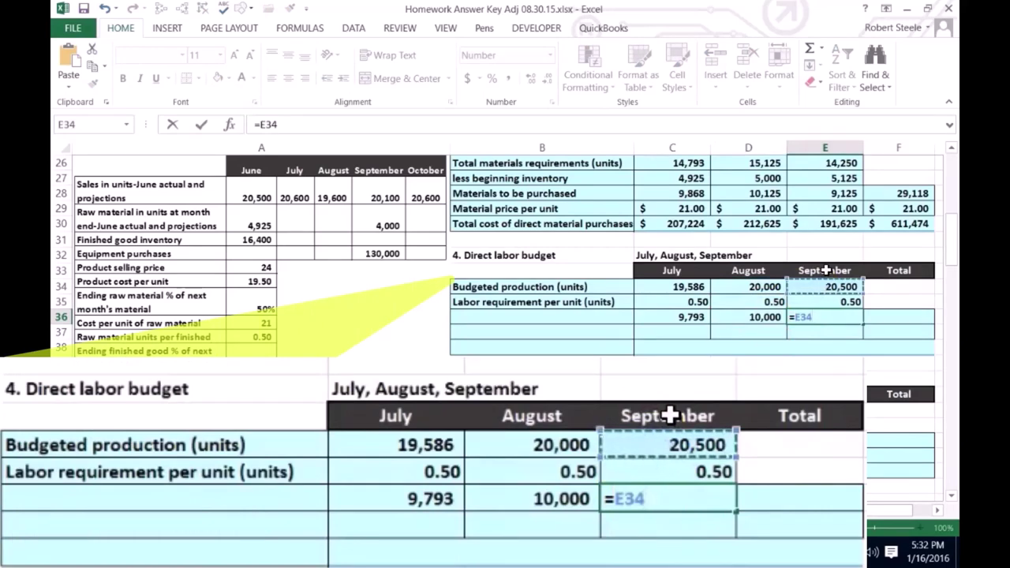
pyautogui.click(835, 301)
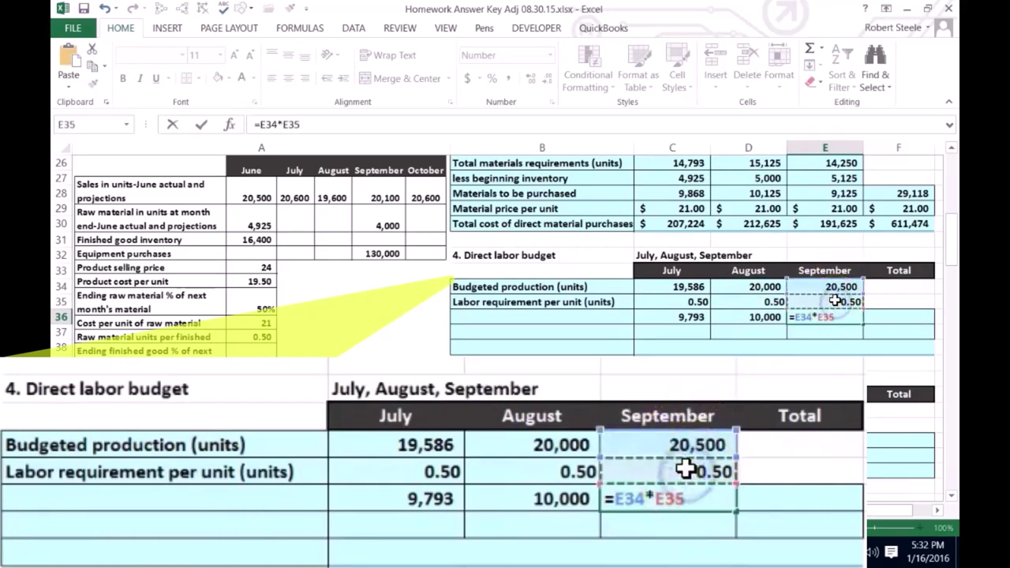
pyautogui.press('Return')
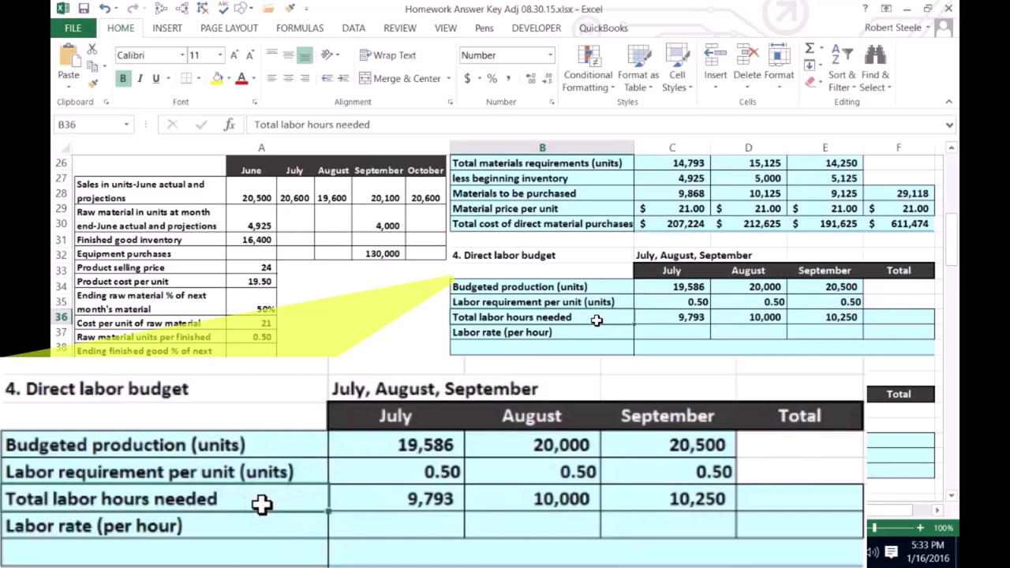
# - Set July's labor rate to $14.00 by referencing the rate in the data section
pyautogui.press('Return')
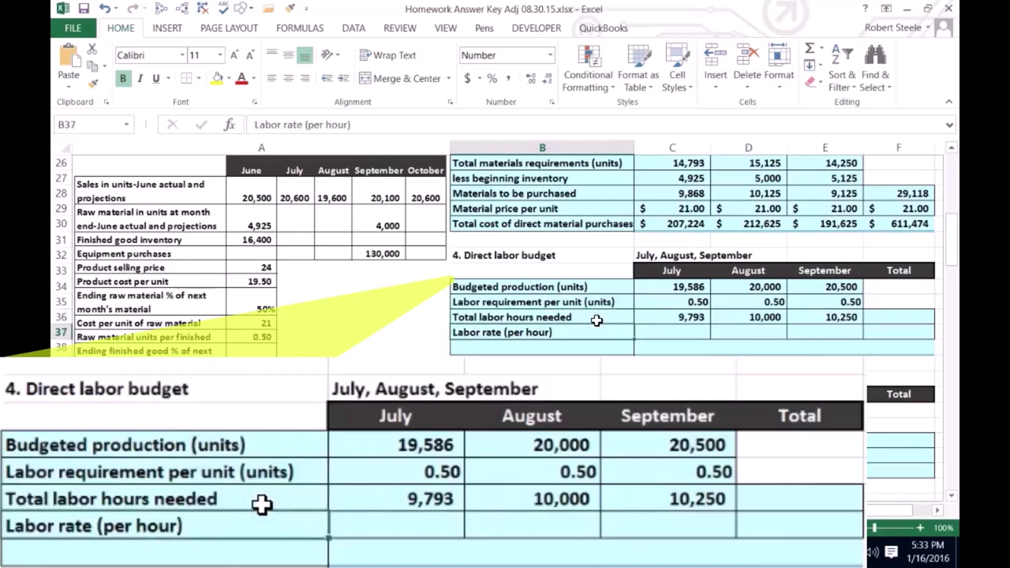
pyautogui.press('Tab')
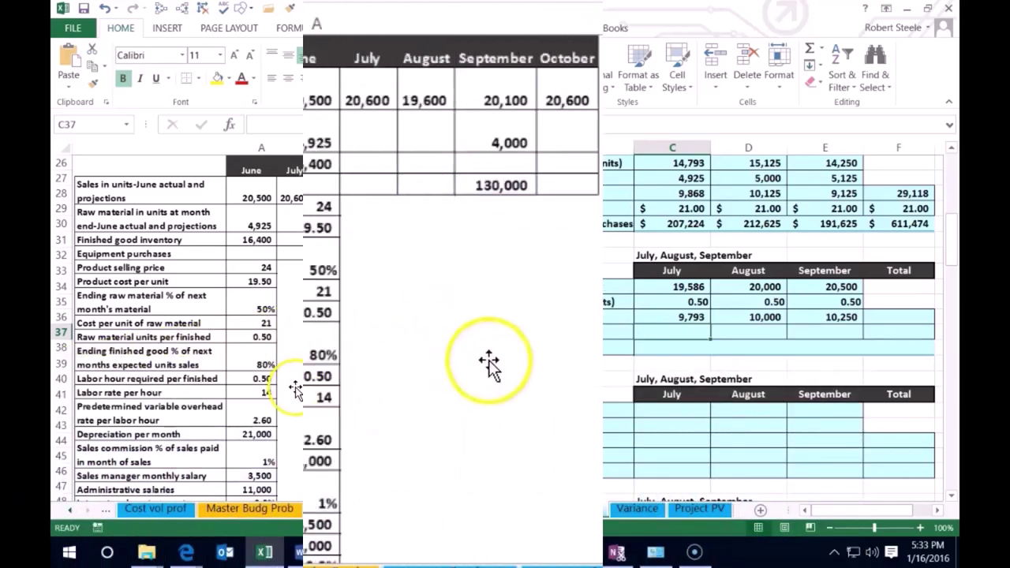
pyautogui.write('=')
pyautogui.click(294, 390)
pyautogui.press('Return')
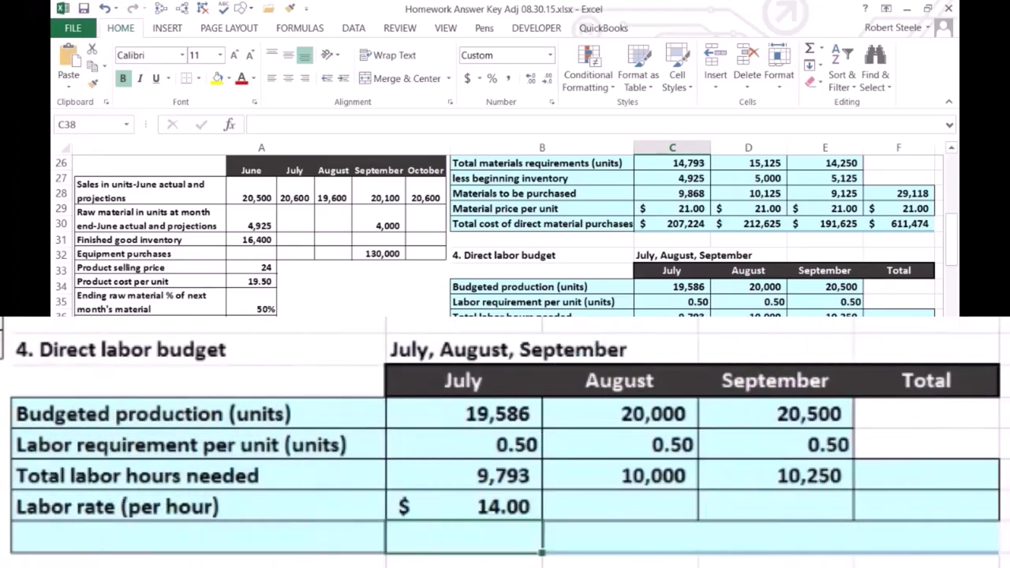
# - Enter a labor rate of 14 for August, September and the Total column
pyautogui.click(619, 506)
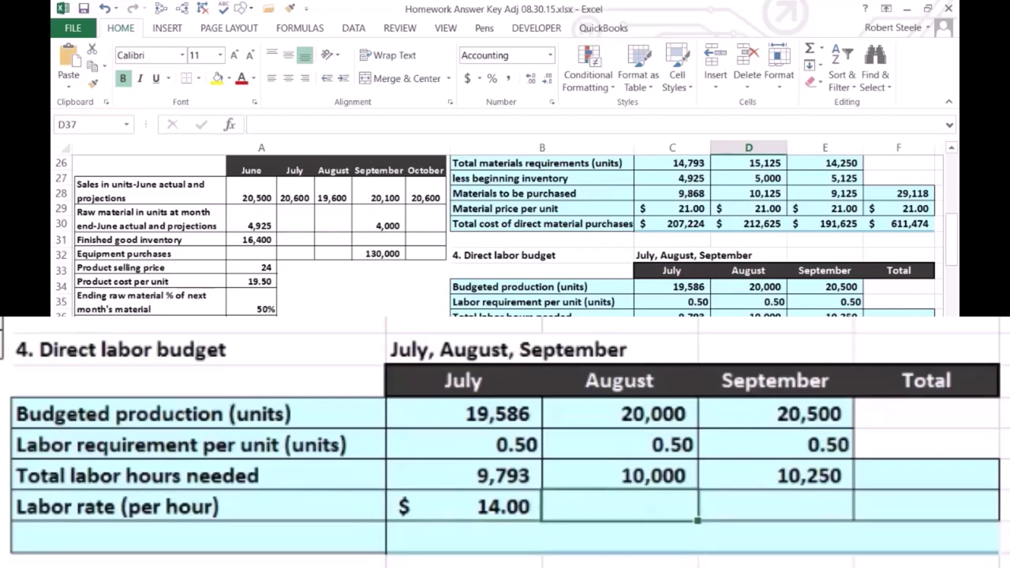
pyautogui.write('14')
pyautogui.press('Tab')
pyautogui.write('14')
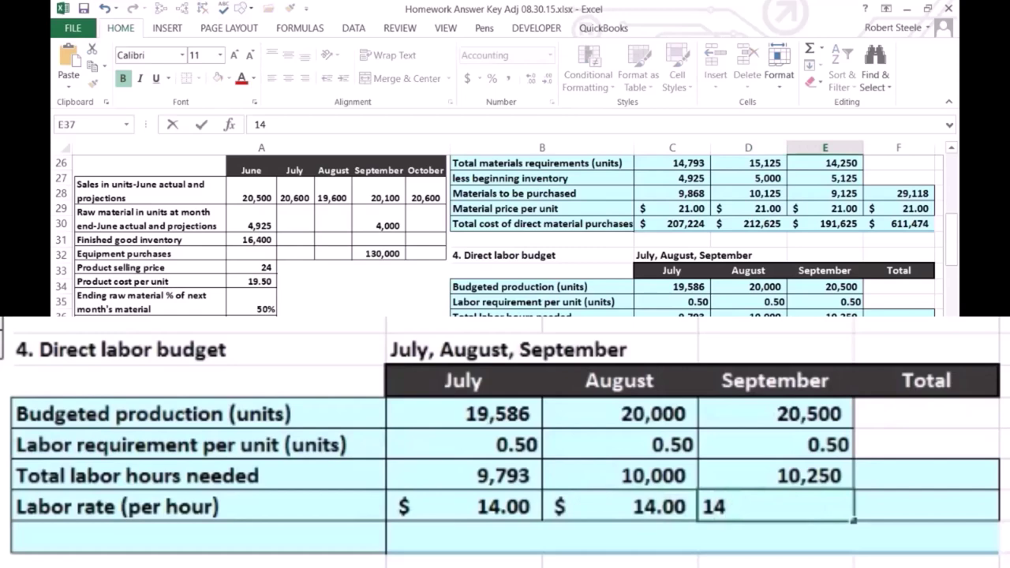
pyautogui.press('Tab')
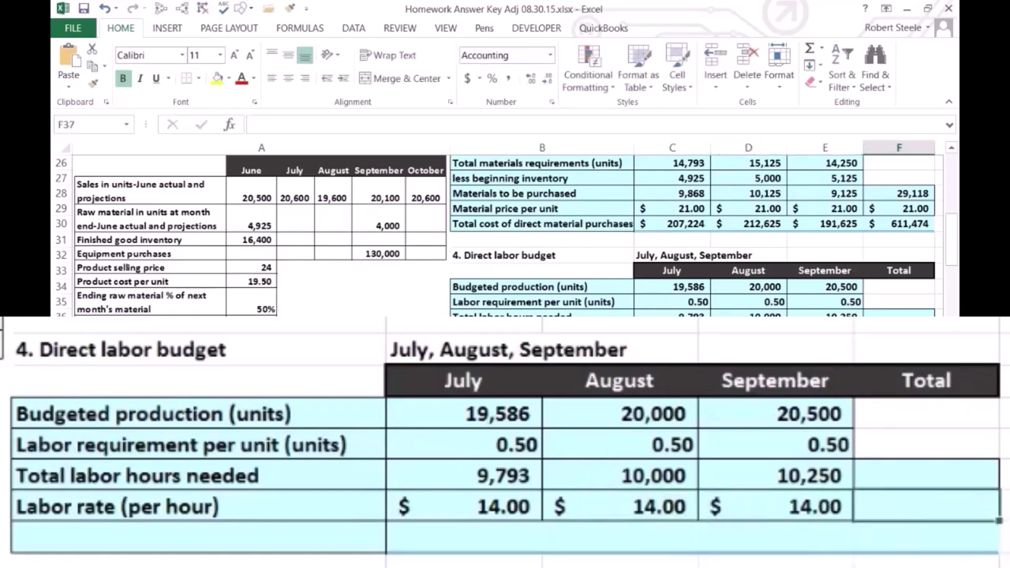
pyautogui.write('14')
pyautogui.press('Return')
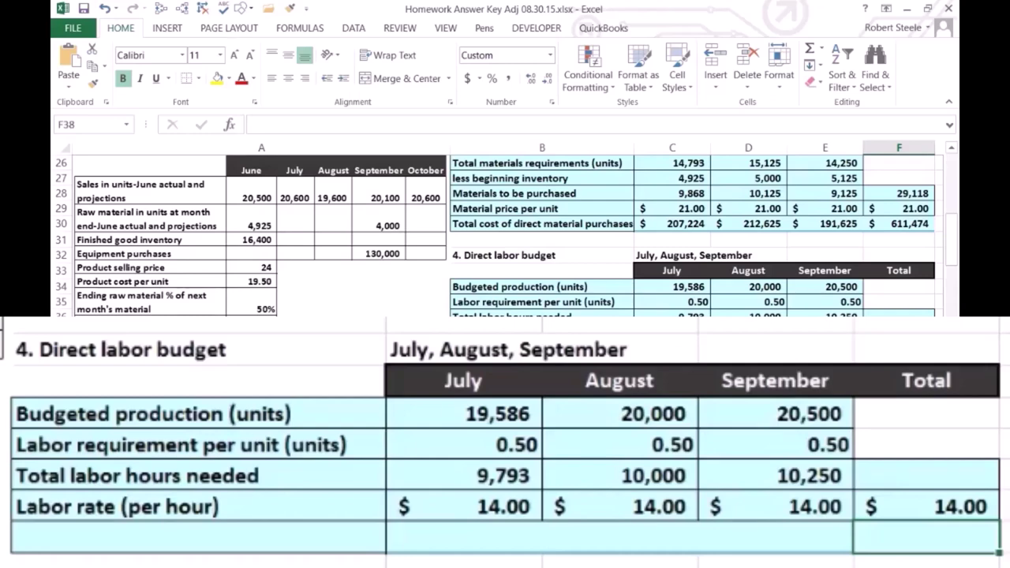
pyautogui.press('Left')
pyautogui.press('Left')
pyautogui.press('Left')
pyautogui.press('Left')
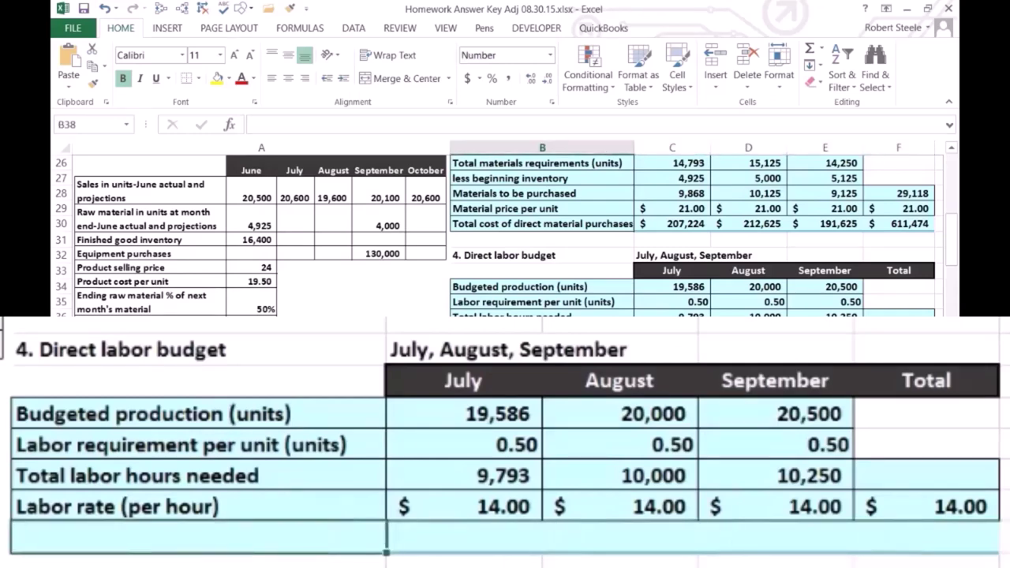
# - Add the 'Labro in dollars' row label and start its July formula as =C36*
pyautogui.write('Labro in')
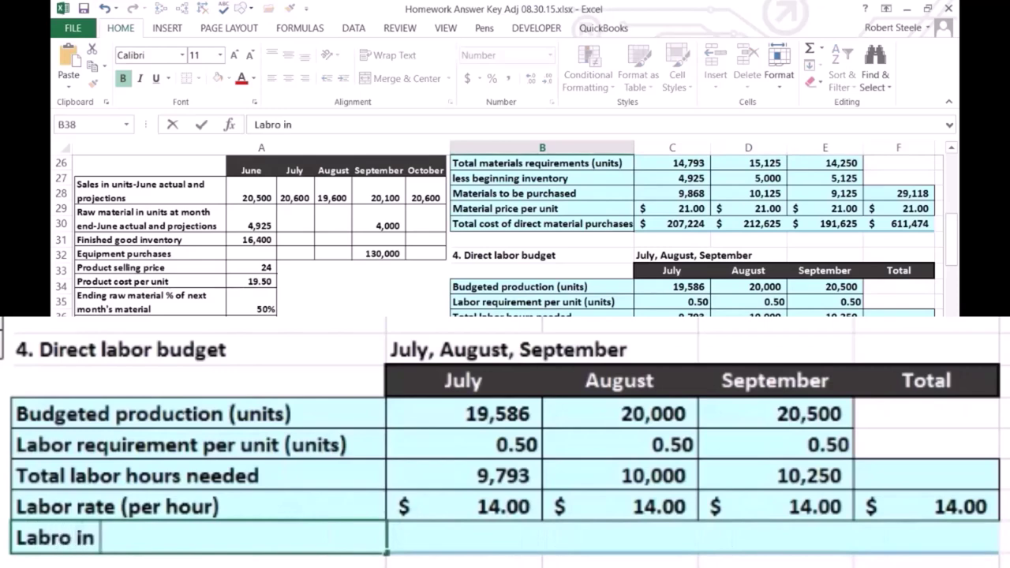
pyautogui.write(' dollar')
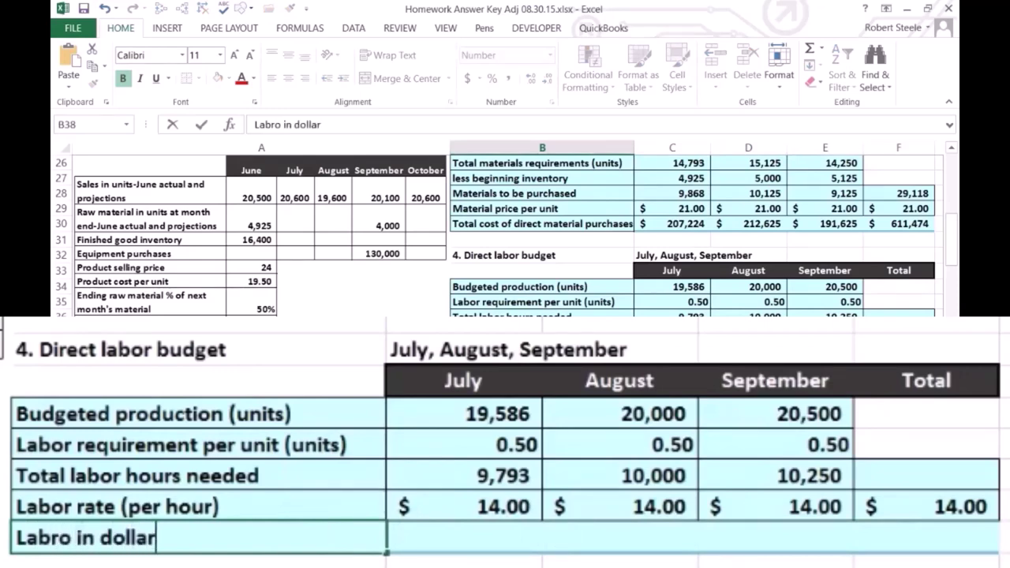
pyautogui.write('s')
pyautogui.press('Tab')
pyautogui.write('=')
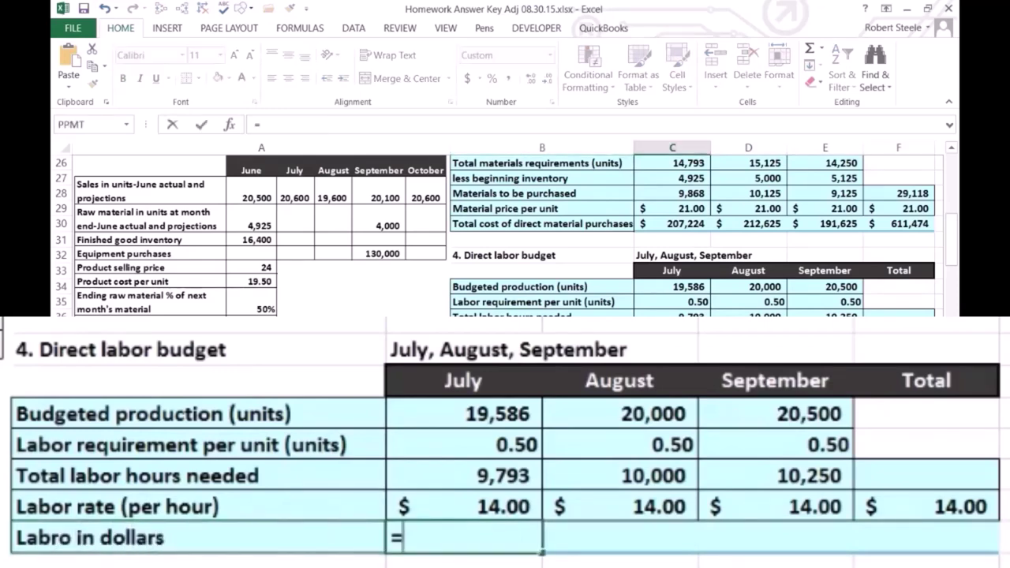
pyautogui.click(447, 475)
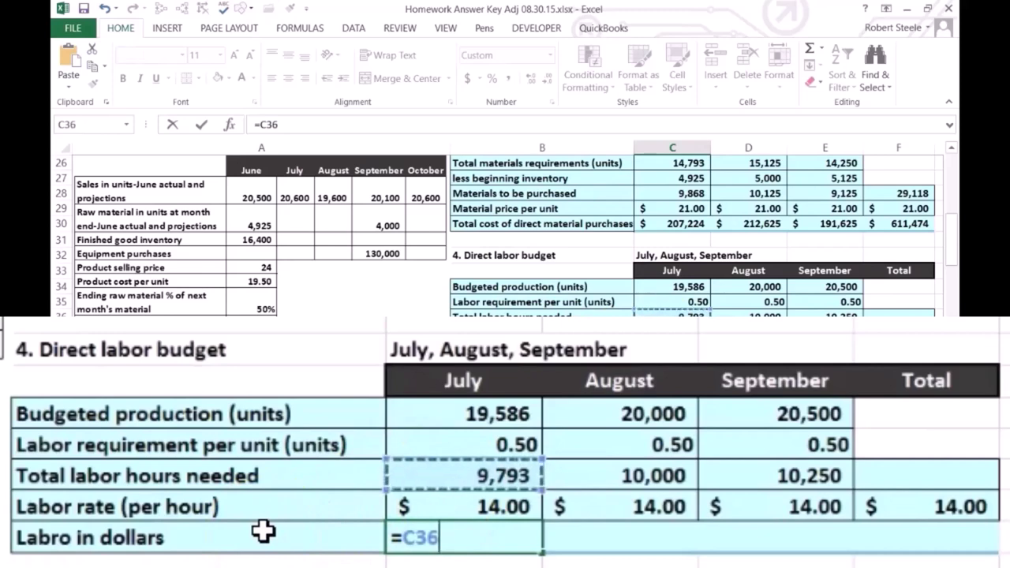
pyautogui.write('*')
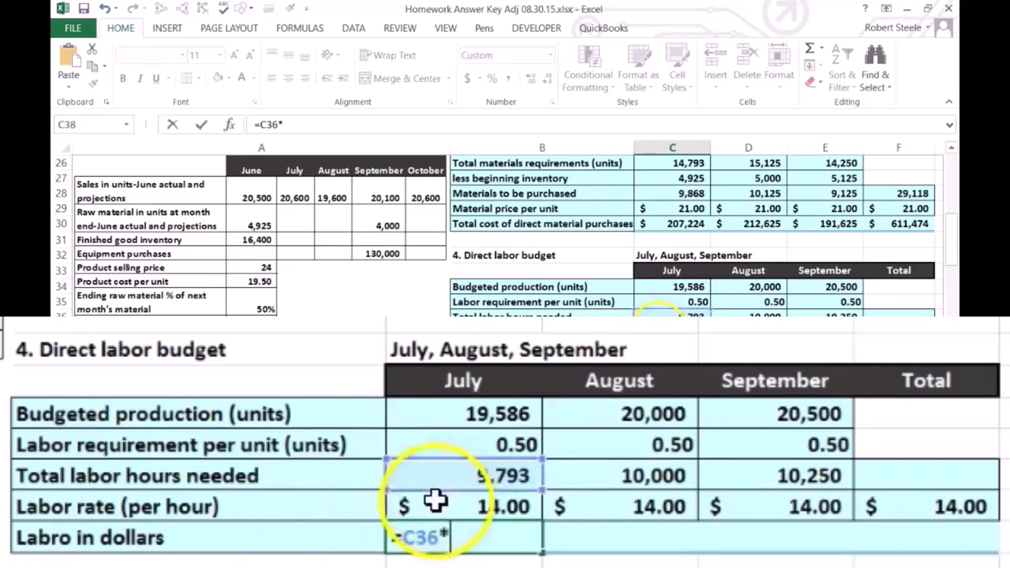